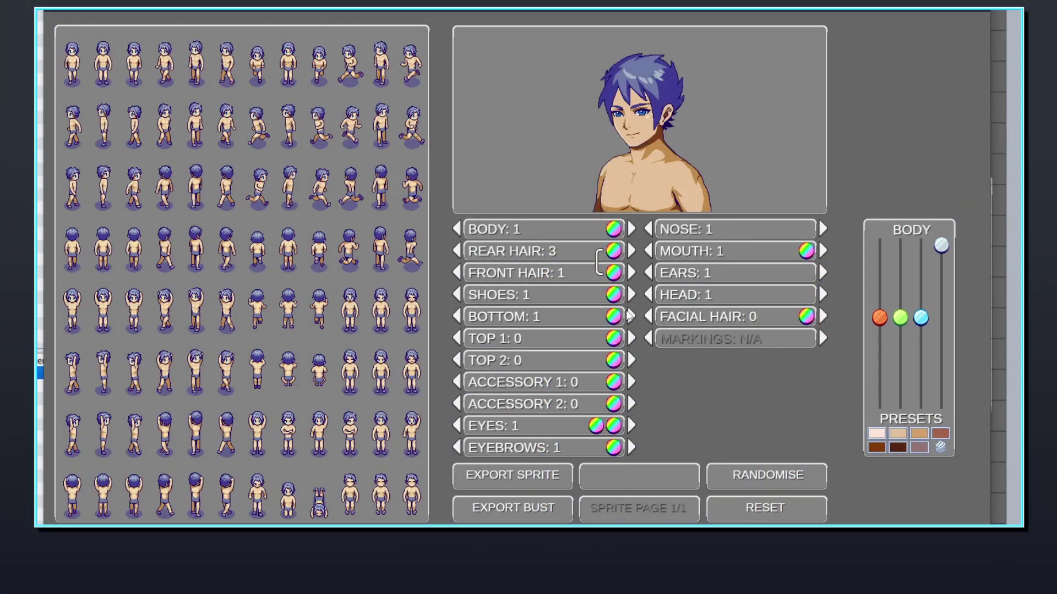
Switch to shorts and a tank top, darken the skin, make the shorts blue and hair black.
click(631, 339)
click(631, 339)
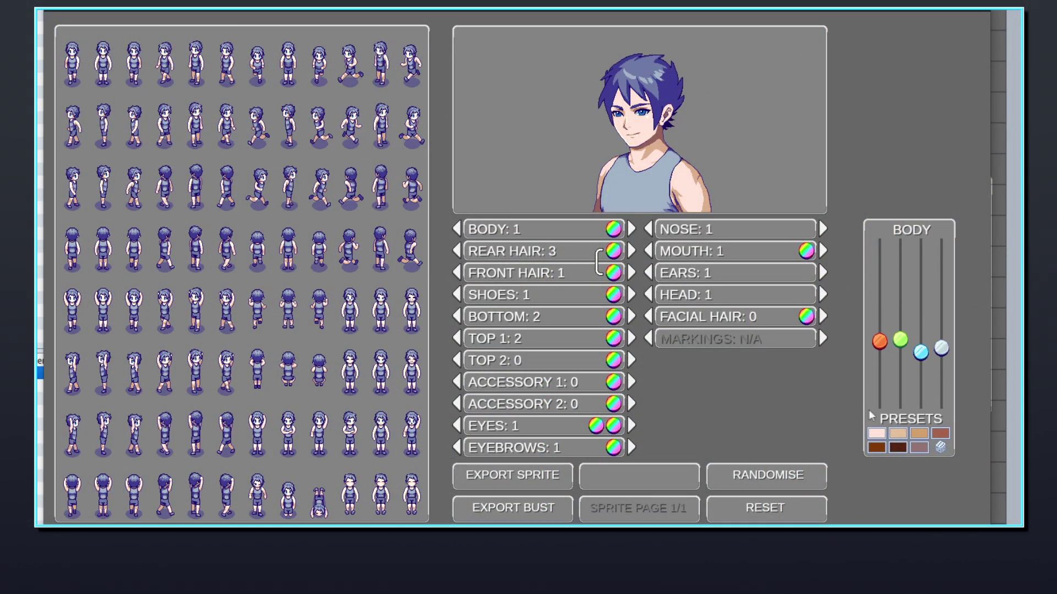
click(868, 409)
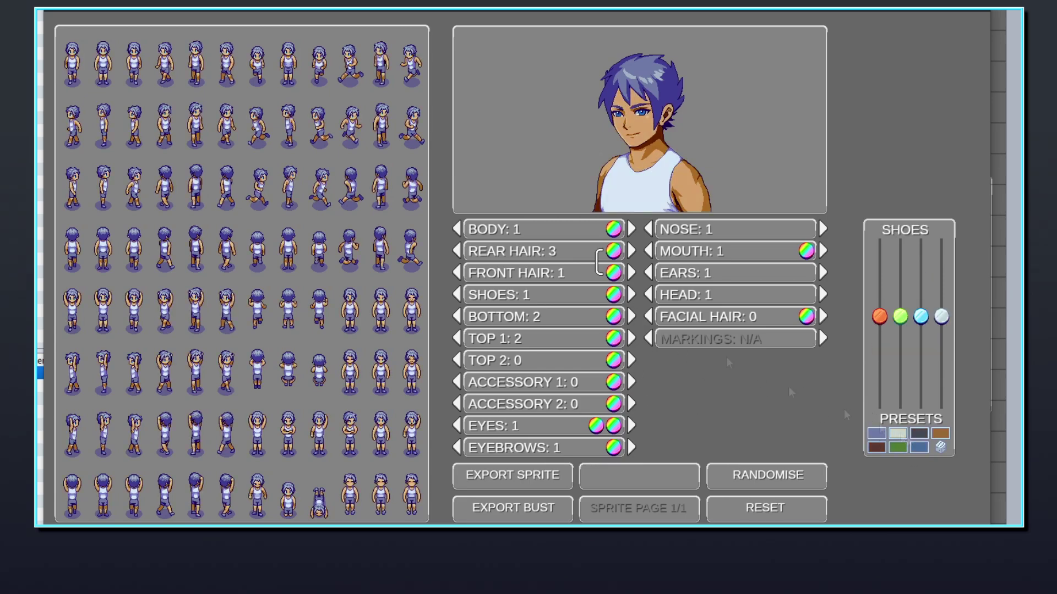
click(919, 449)
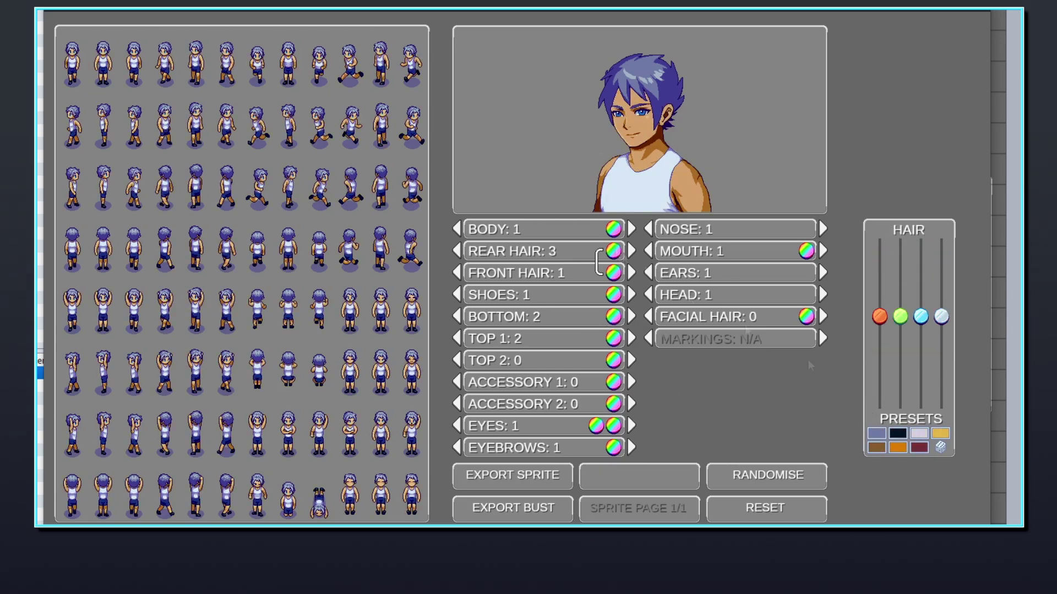
click(898, 433)
Pick a different front hair style and start a playtest of the new sprite.
click(457, 273)
click(457, 273)
click(456, 273)
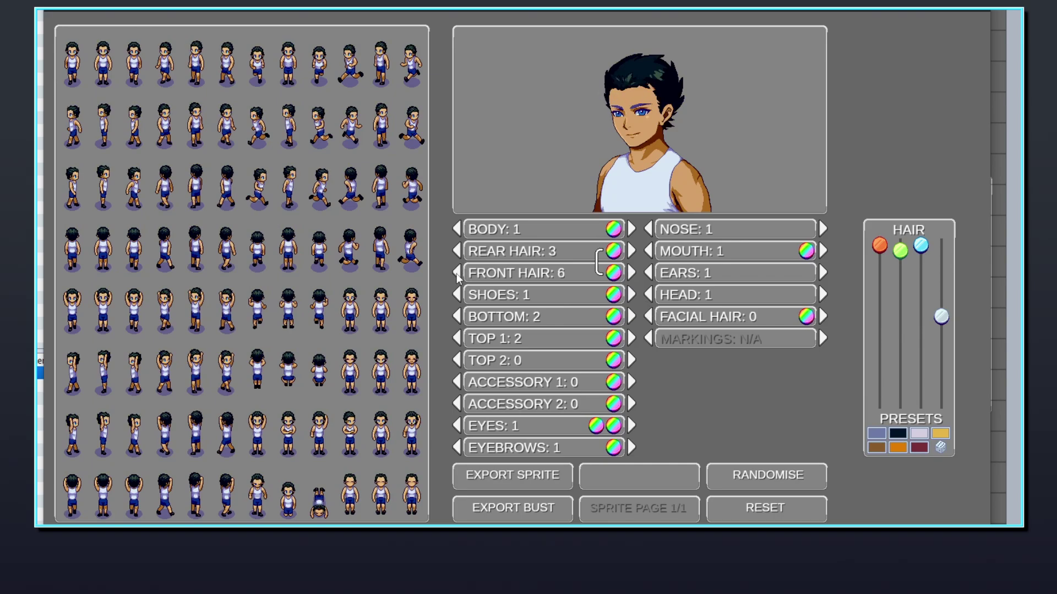
click(536, 478)
Walk the character up, down and right around the map, then up to climb the house's ladder.
key(Up)
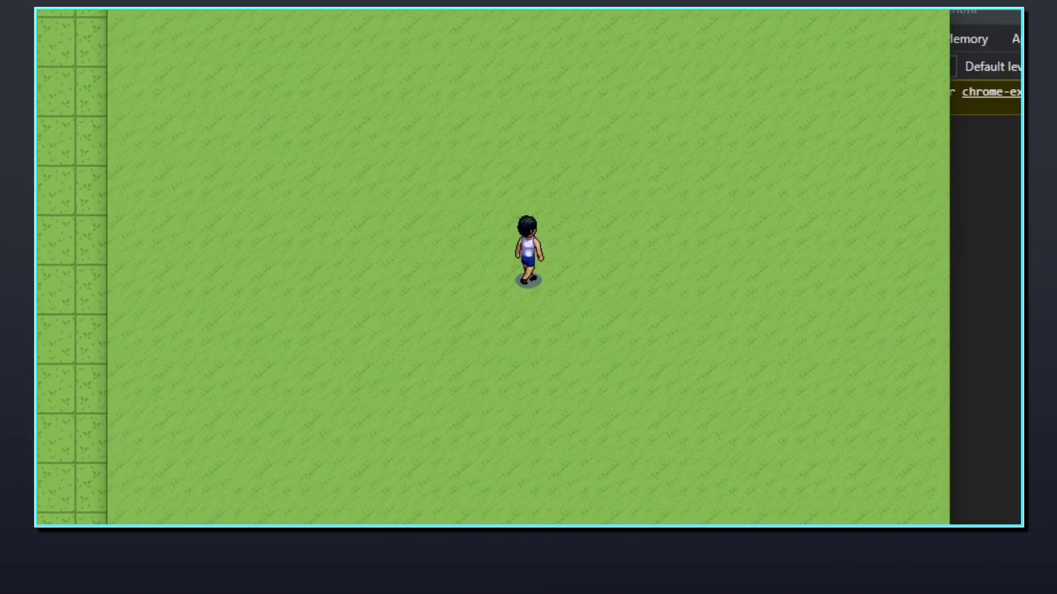
key(Down)
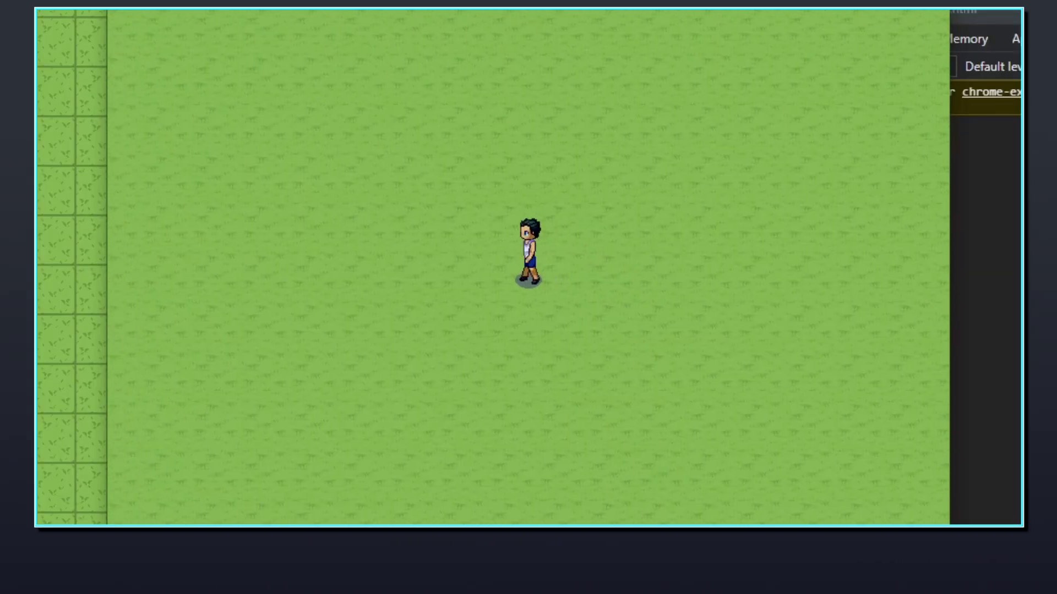
key(Right)
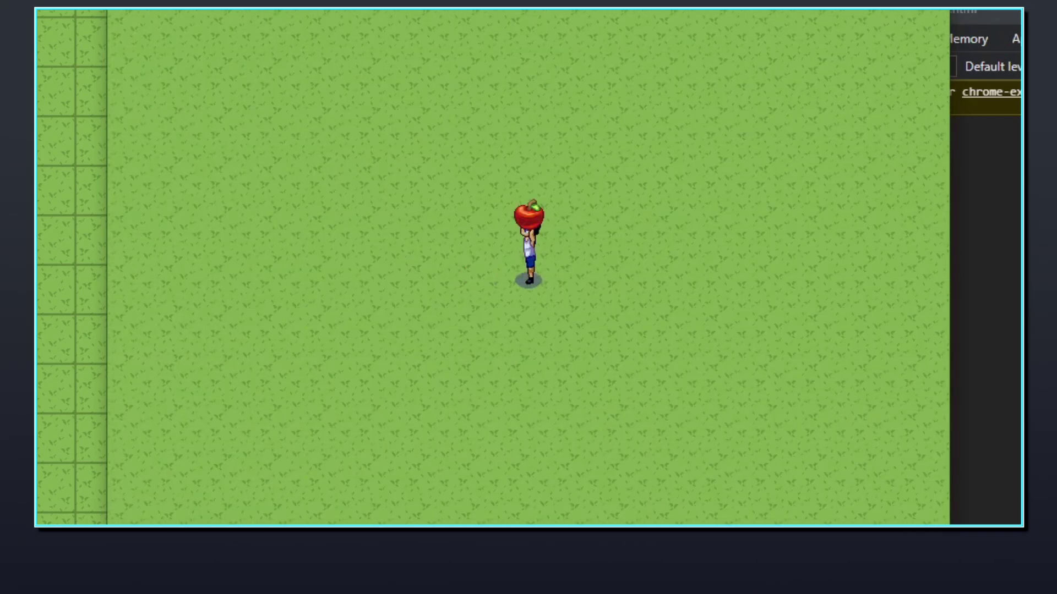
key(Up)
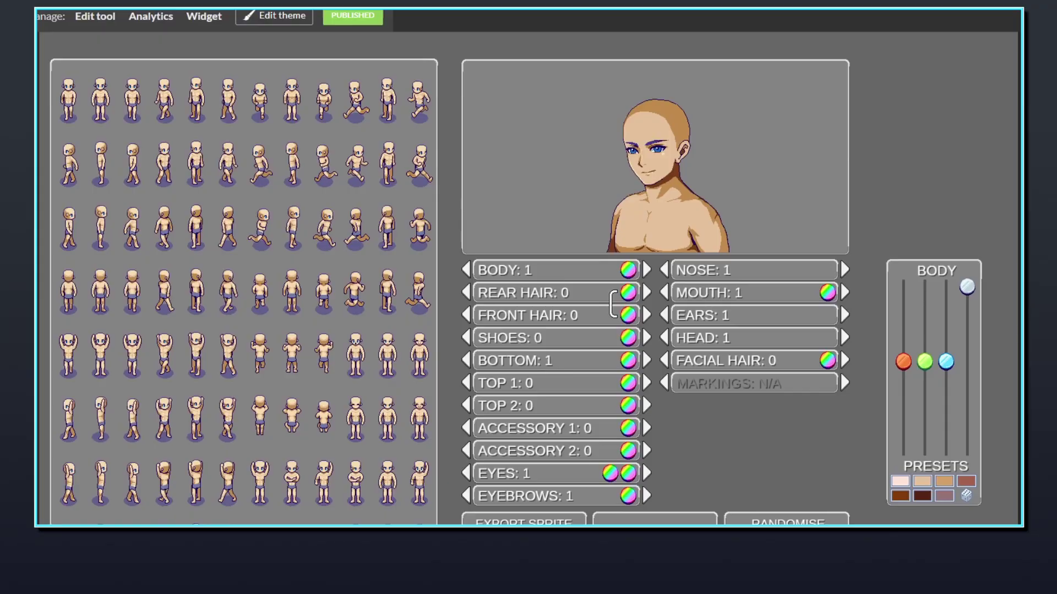
scroll(840, 281, down, 6)
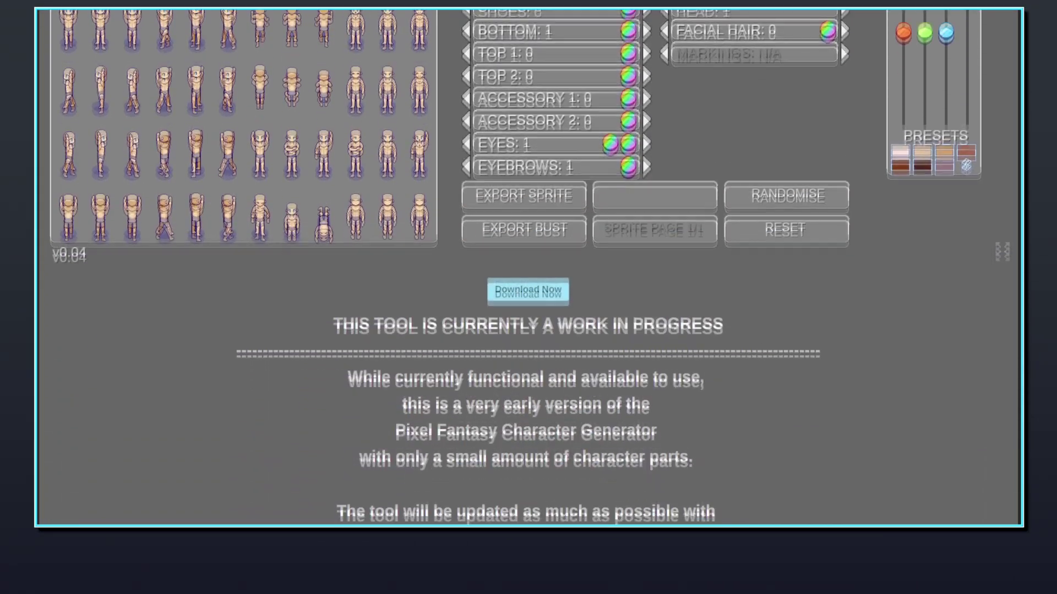
Choose Download Now, then 'No thanks, just take me to the downloads'.
click(527, 291)
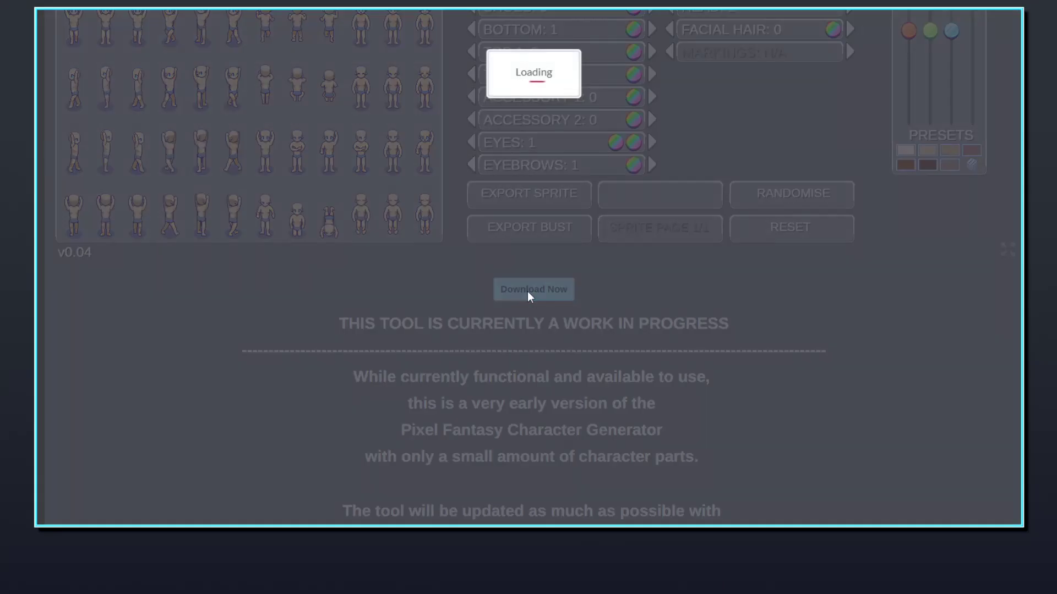
click(460, 163)
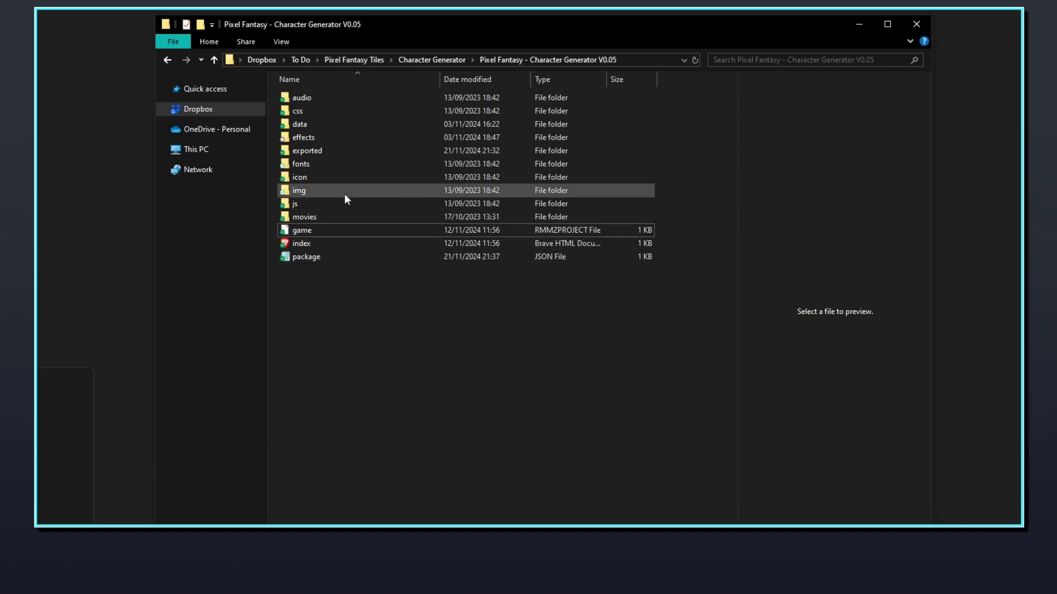
Open img, pictures and Bust, look into Accessory, then open the Body folder.
double_click(344, 194)
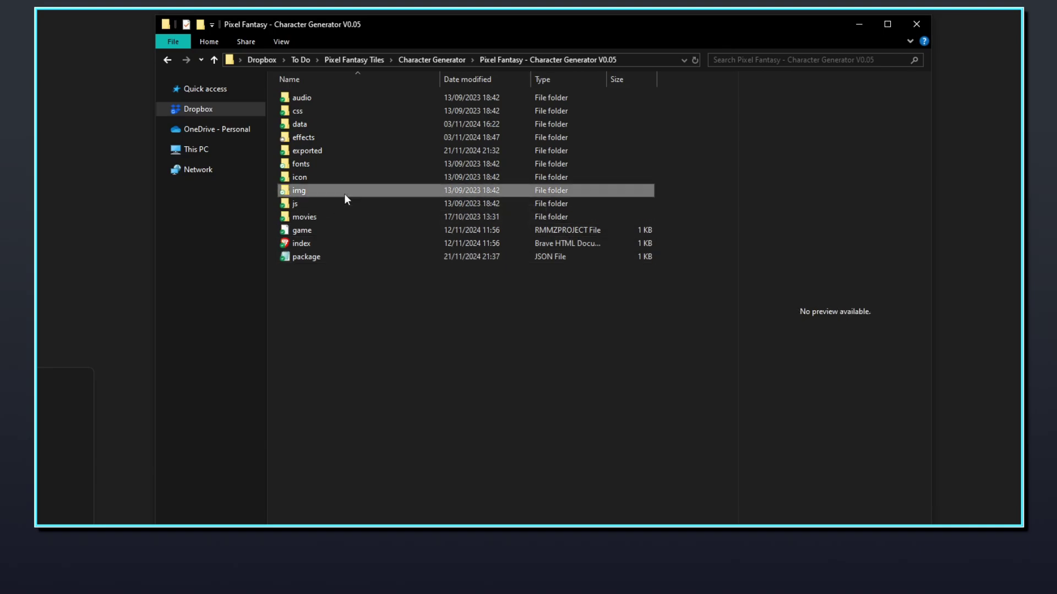
double_click(337, 177)
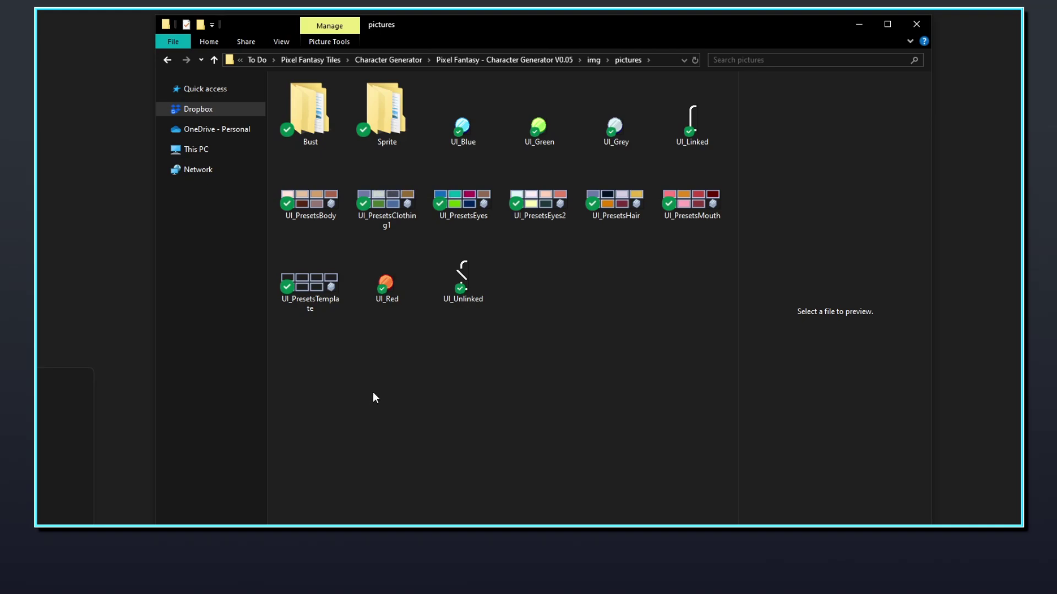
double_click(313, 138)
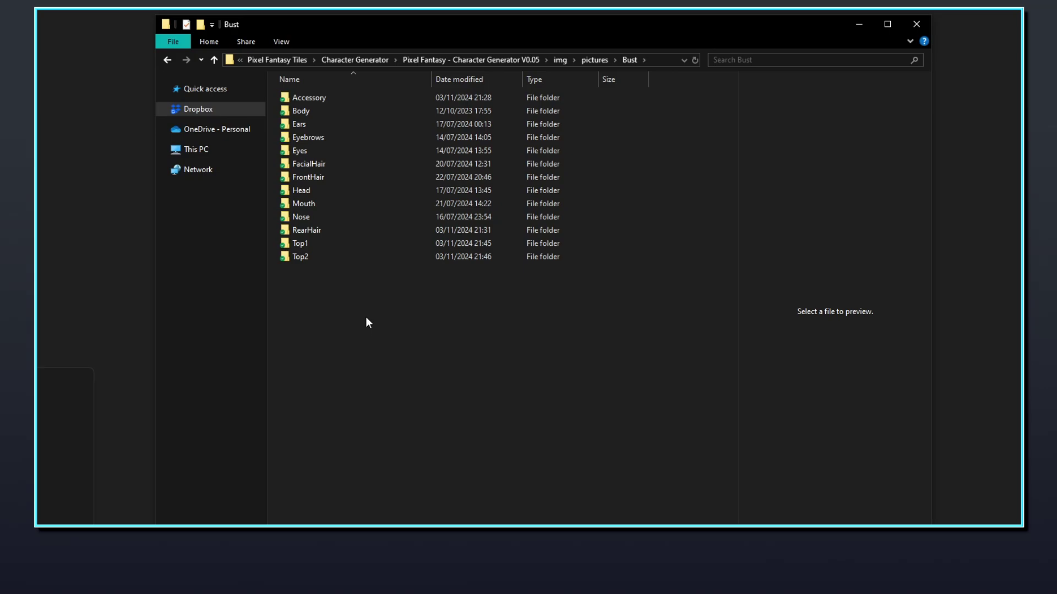
double_click(332, 99)
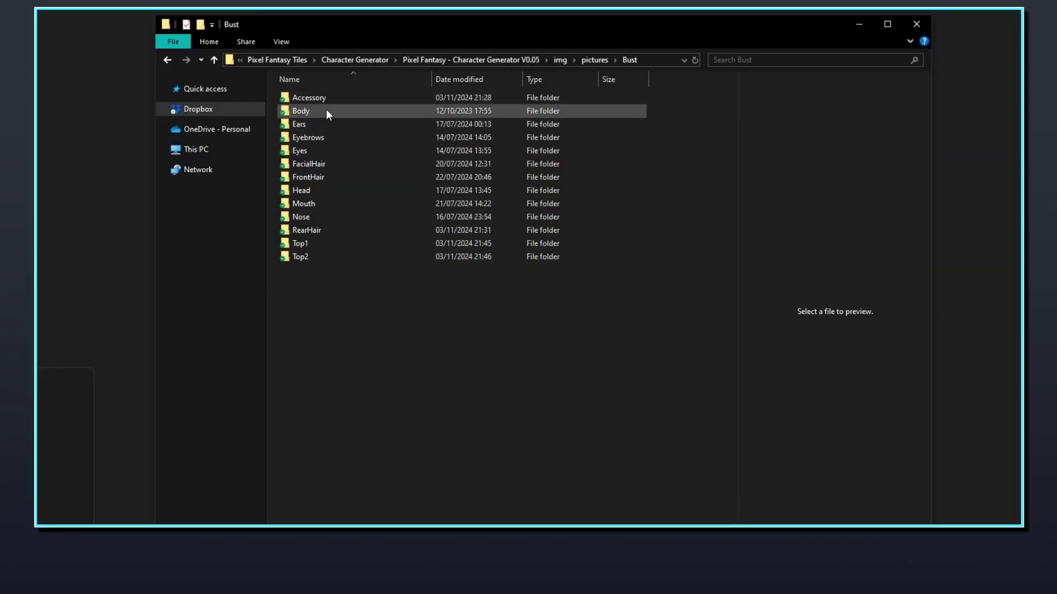
double_click(326, 109)
Preview the PF_1 and PF_2 body images, then clear the selection.
click(305, 136)
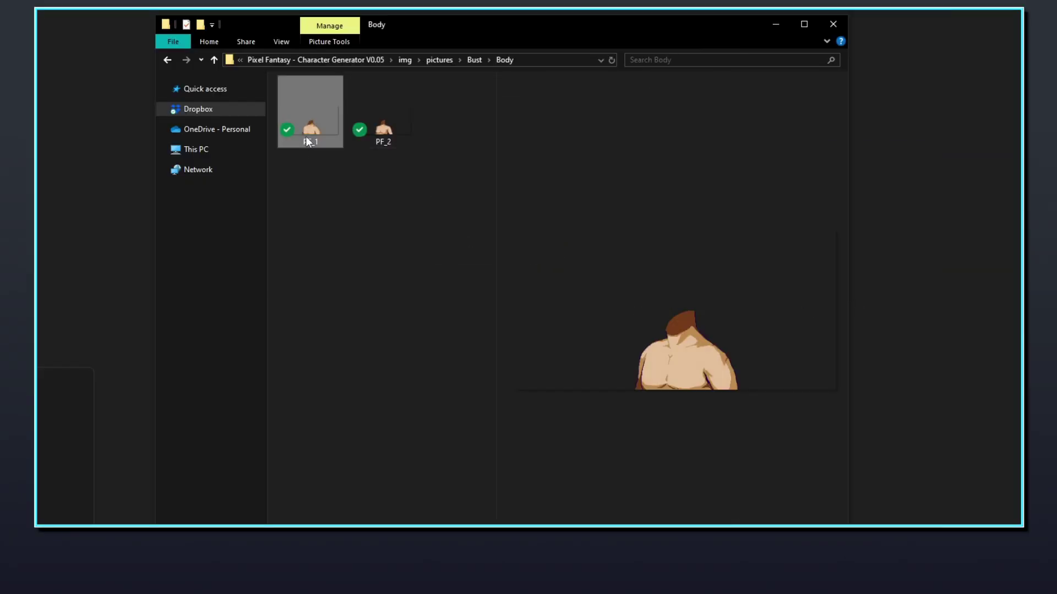
click(379, 138)
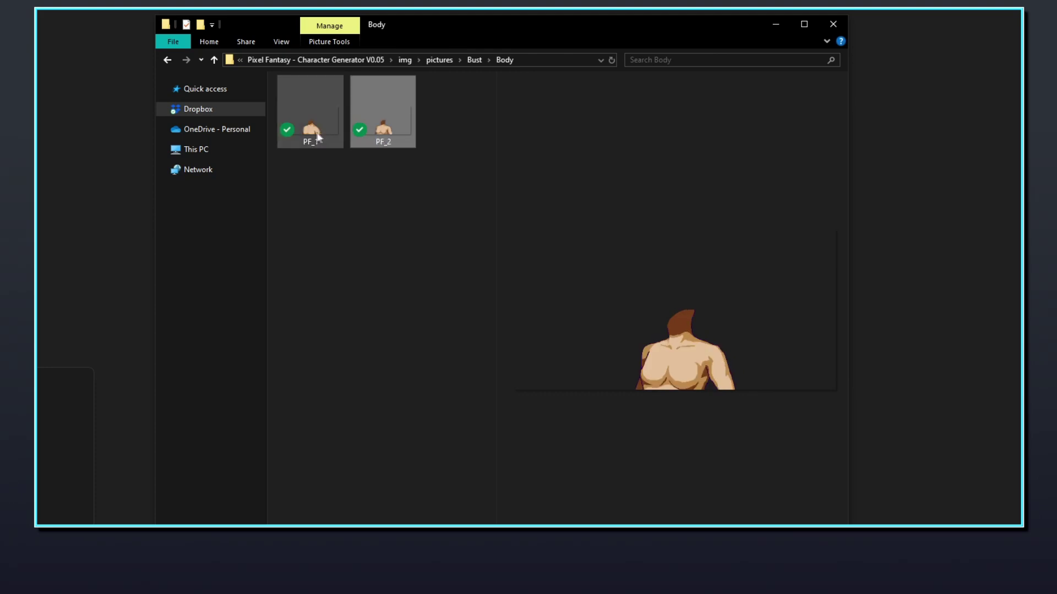
click(401, 235)
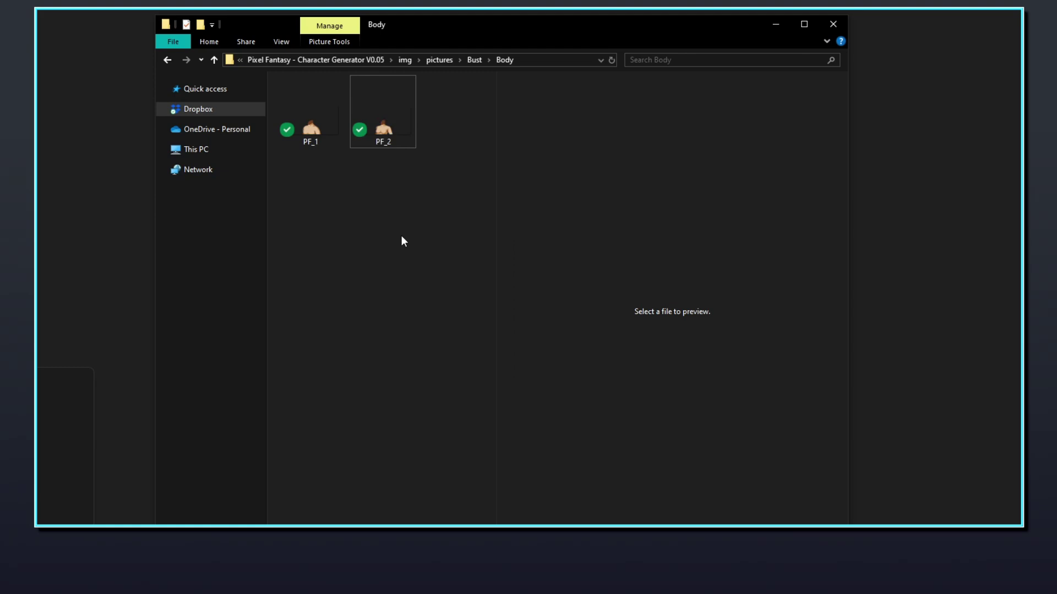
Go up to Bust, open Head and preview heads PF_1–PF_4 and PF_6.
key(alt+Up)
click(335, 190)
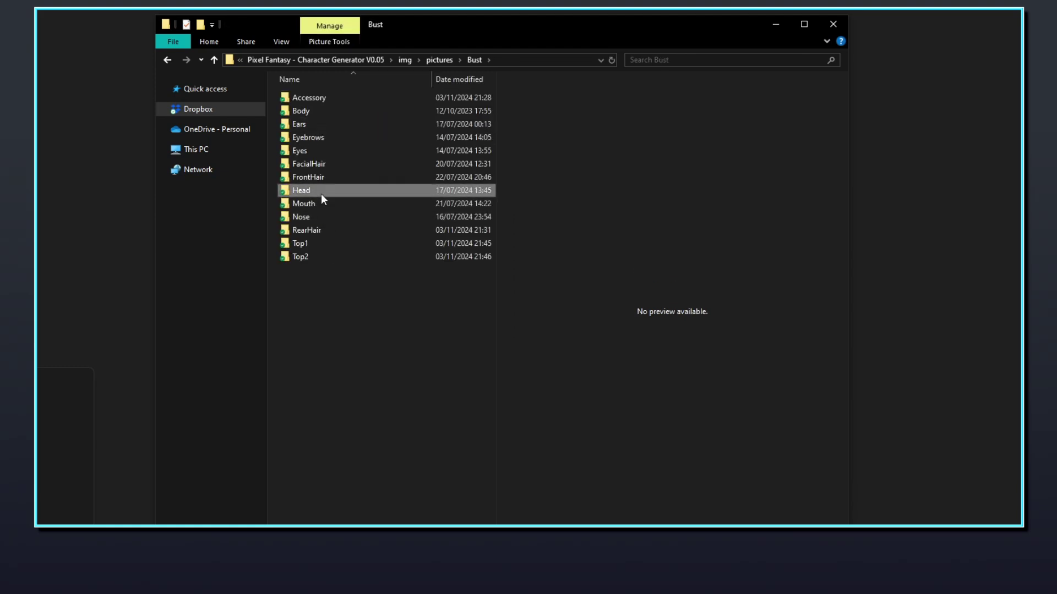
double_click(321, 192)
click(317, 144)
click(381, 137)
click(428, 134)
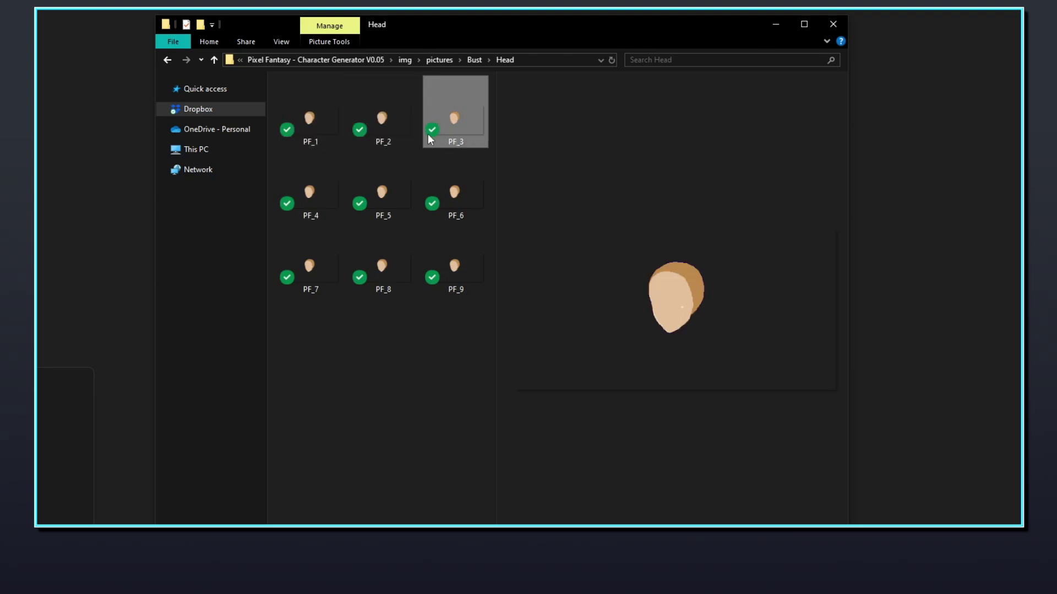
click(311, 188)
click(442, 205)
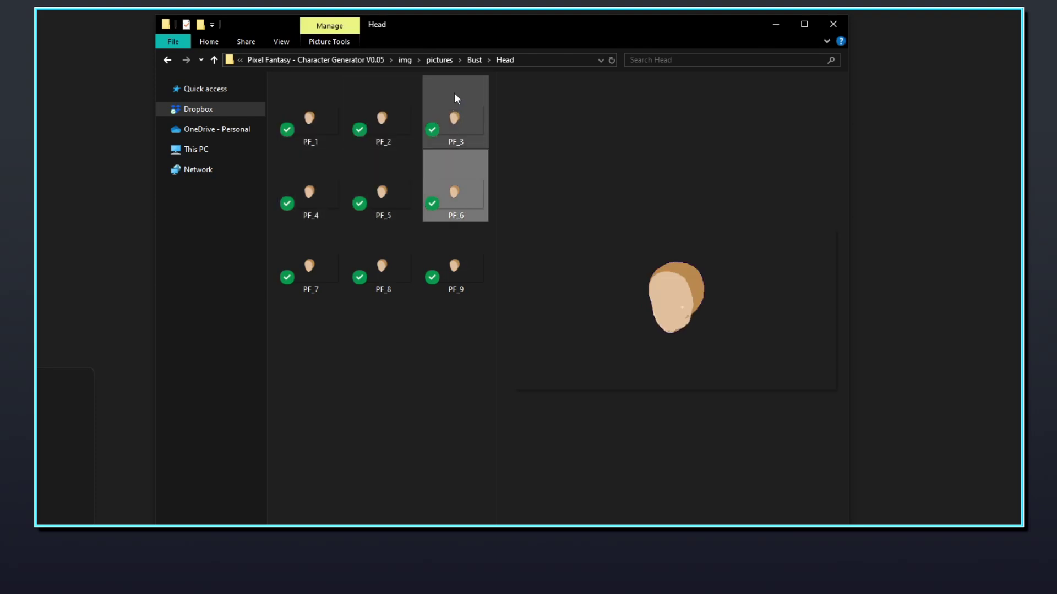
click(435, 382)
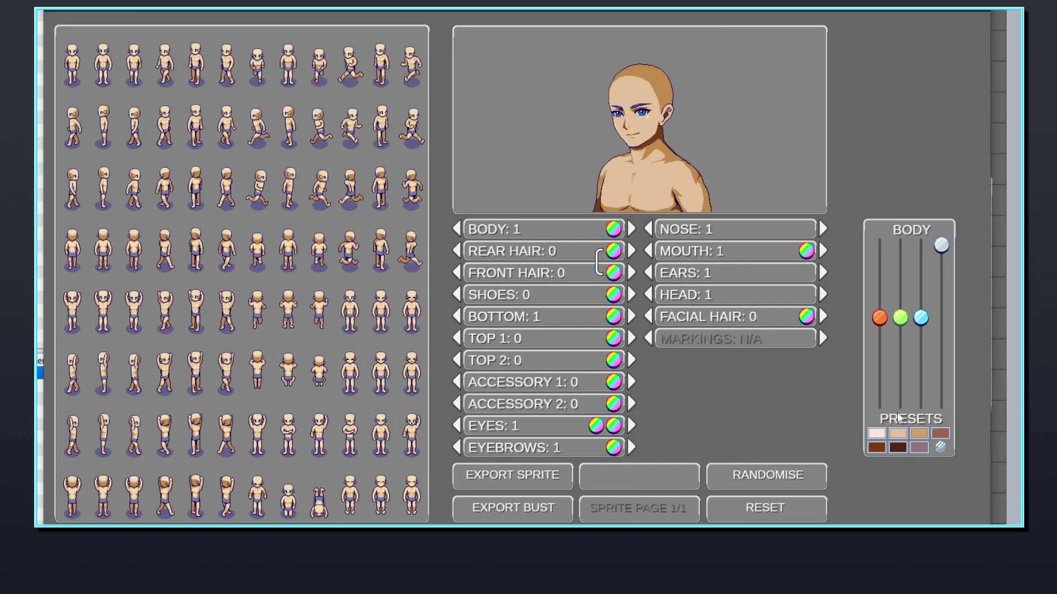
Give the character a light tan skin tone and cycle the head shape back to 1.
click(939, 434)
click(918, 434)
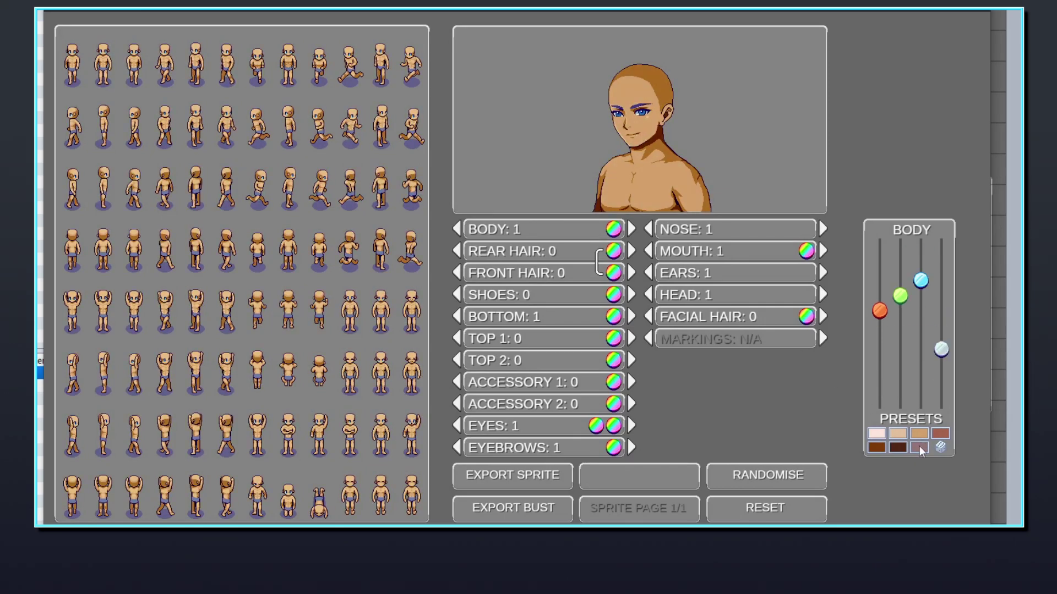
click(823, 295)
click(822, 296)
click(822, 295)
click(822, 295)
click(822, 296)
click(822, 296)
click(823, 296)
click(821, 295)
Cycle through the ear shapes to give the character pointed ears.
click(823, 271)
click(823, 272)
click(823, 272)
click(823, 272)
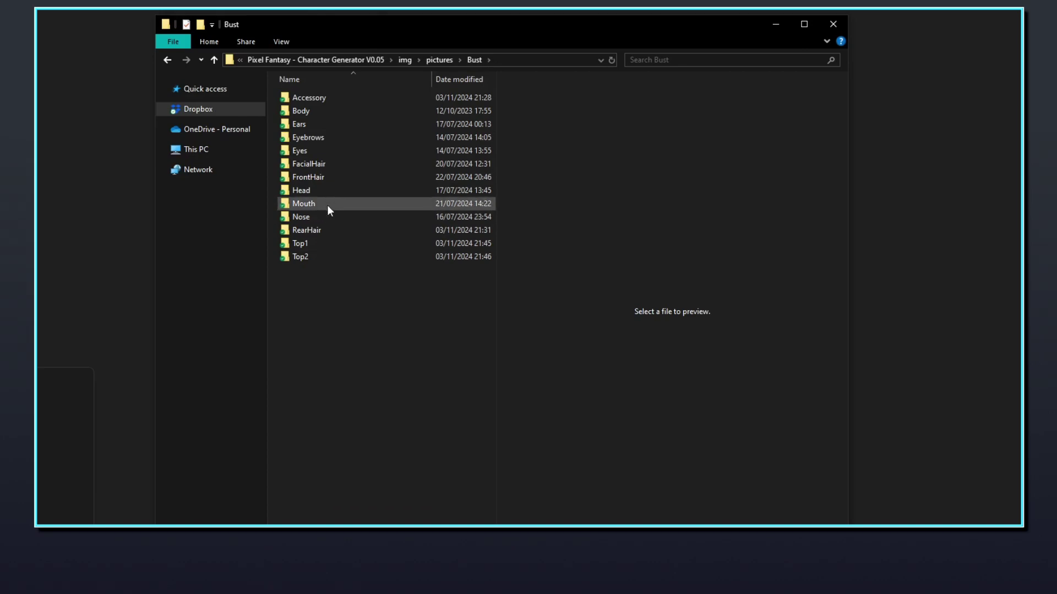
Open the Mouth folder and preview PF_1_1 and the PF_7_1–PF_7_3 mouth images.
double_click(327, 205)
click(324, 134)
scroll(396, 231, down, 5)
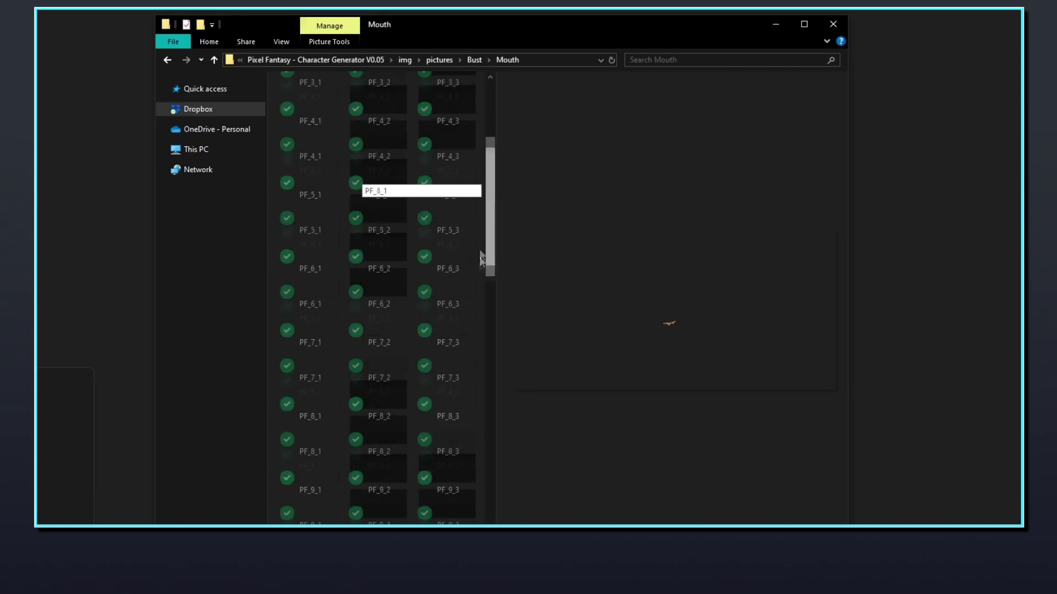
click(320, 248)
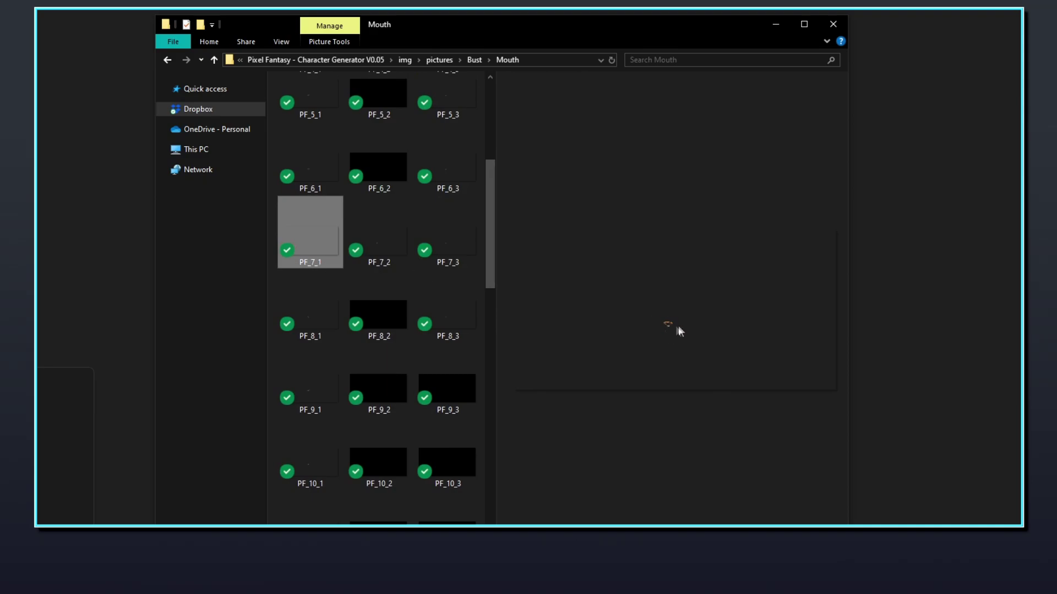
click(398, 263)
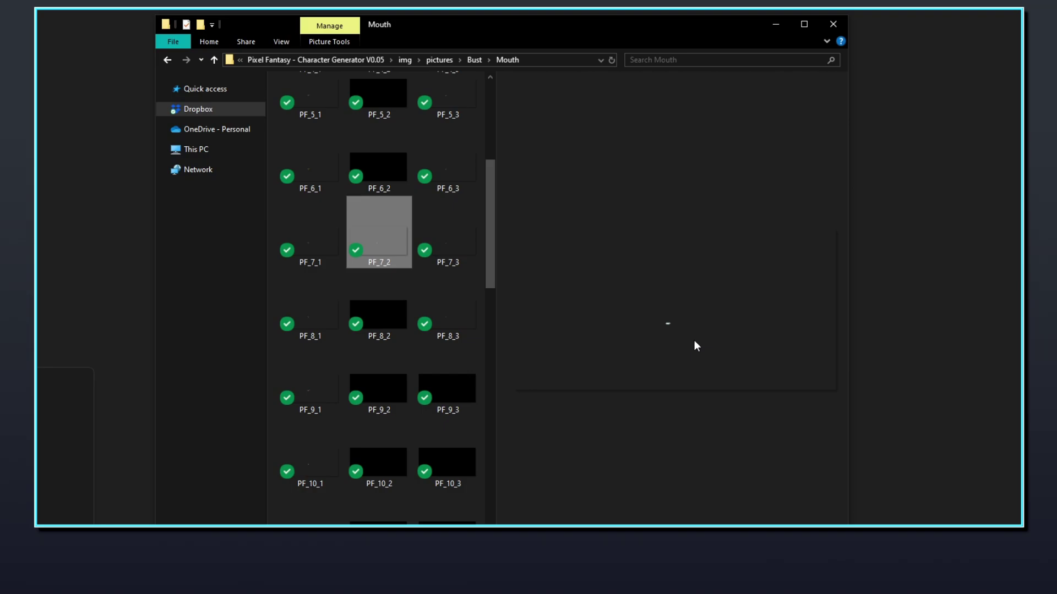
click(460, 255)
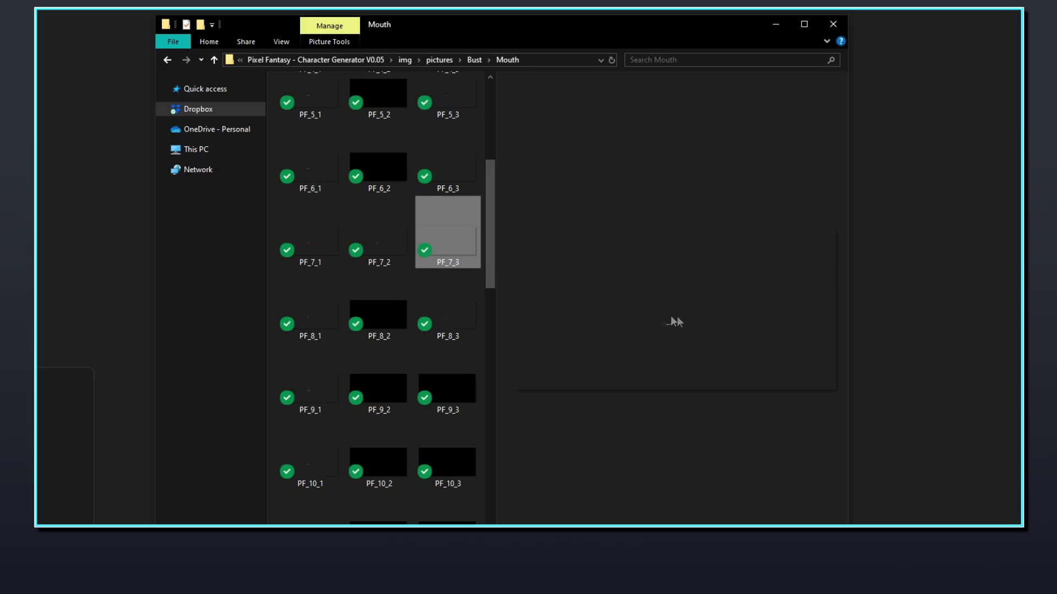
In the generator, set the mouth choice to 7 and raise the mouth colour's red value.
key(alt+Tab)
click(823, 252)
click(822, 251)
click(822, 252)
click(808, 252)
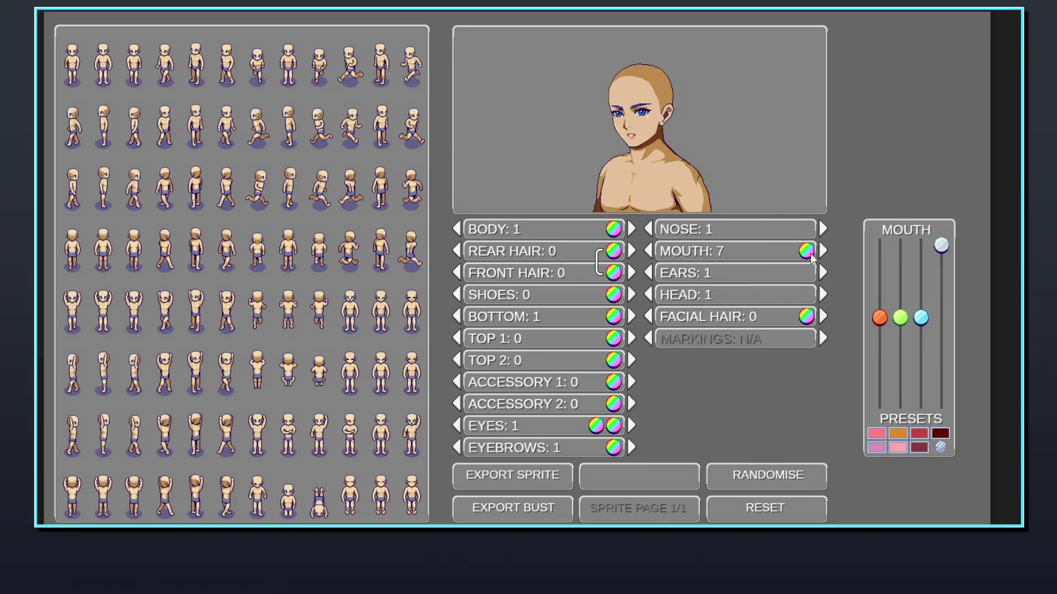
drag(881, 317, 900, 362)
Back in the Mouth folder, preview PF_8_2, PF_8_1, PF_9_3 and PF_1_2.
key(alt+Tab)
click(385, 315)
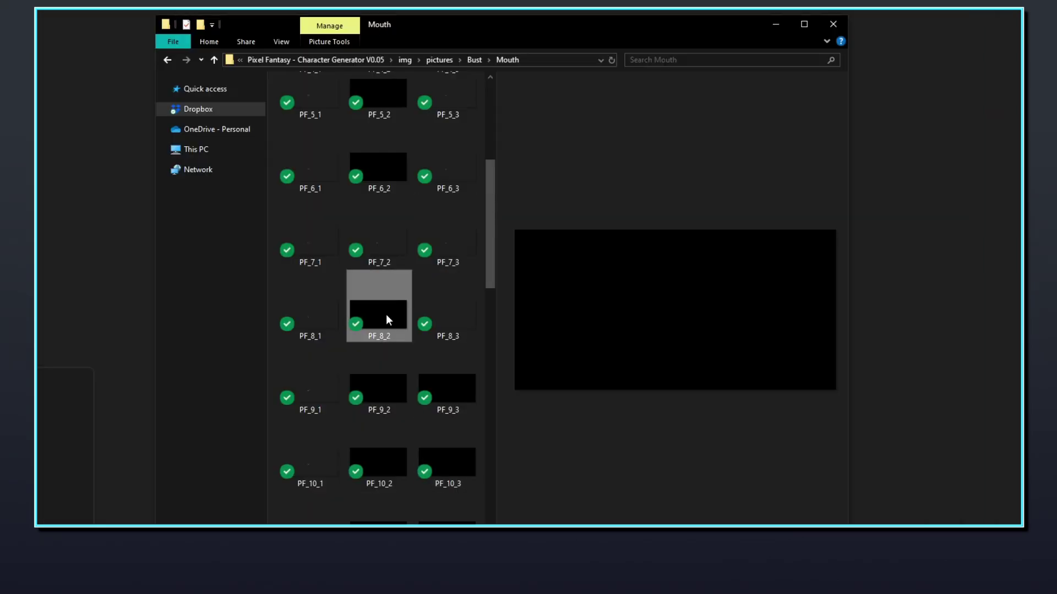
key(Left)
click(384, 318)
click(460, 406)
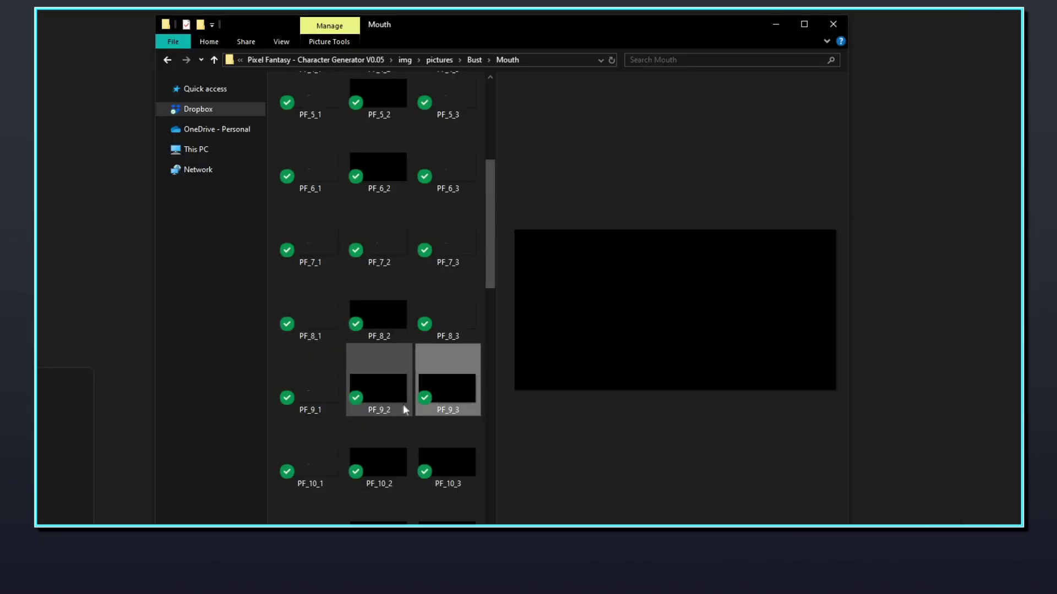
click(345, 418)
scroll(344, 416, up, 5)
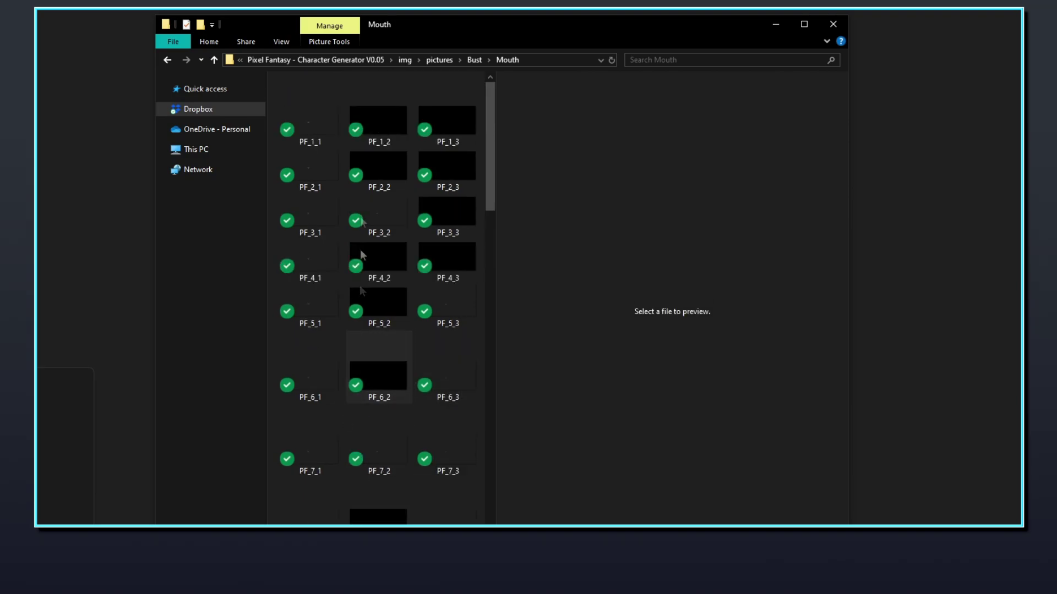
click(374, 120)
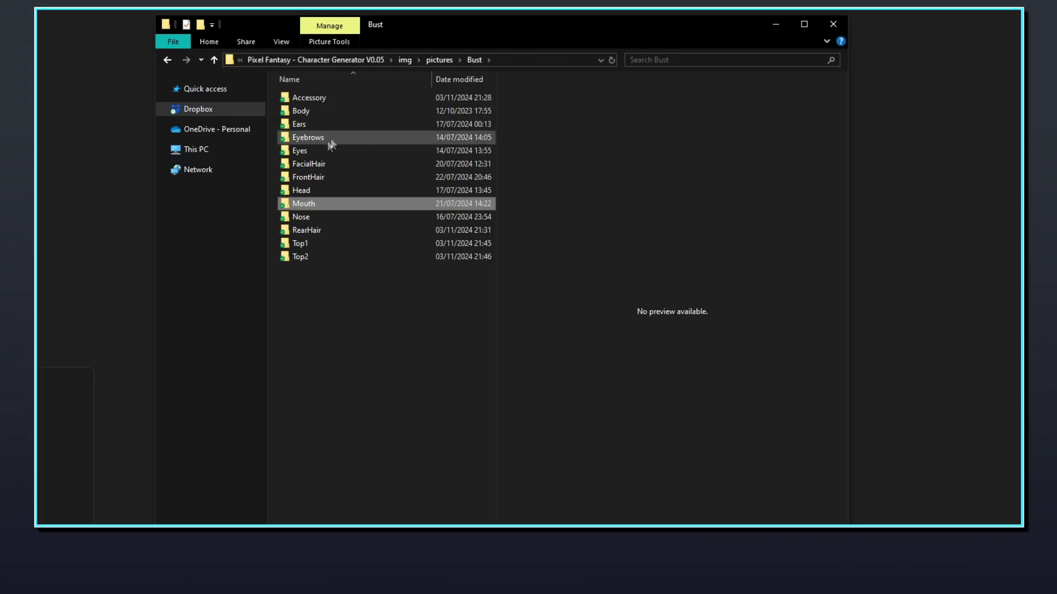
double_click(315, 151)
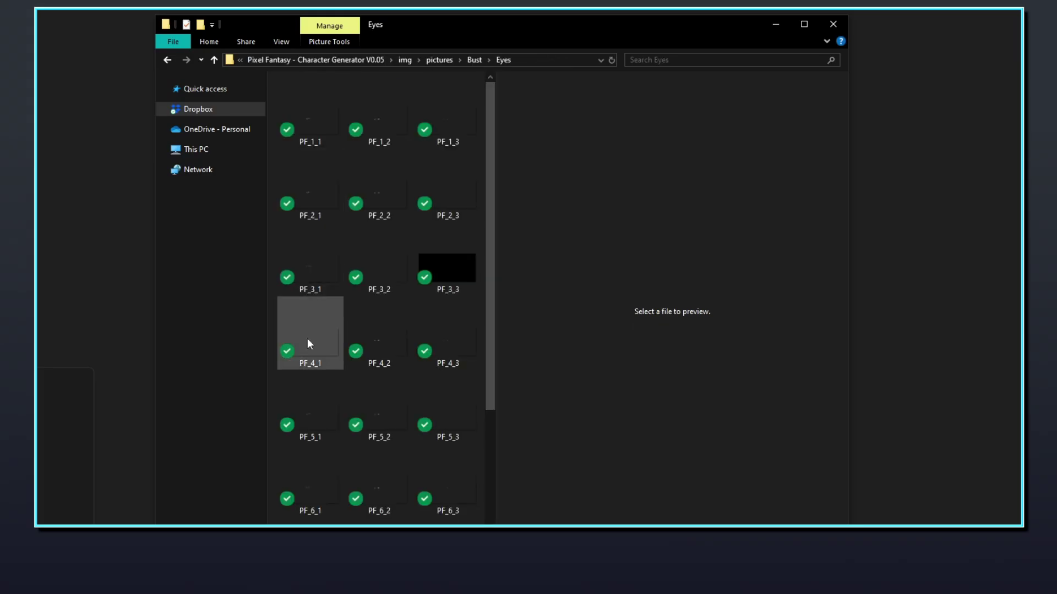
click(321, 138)
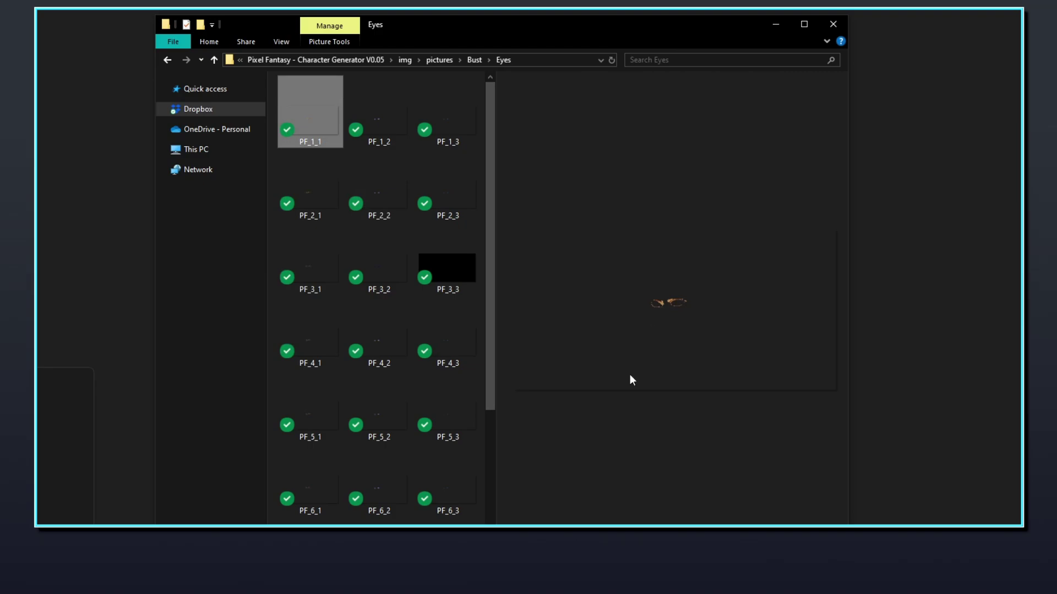
click(397, 135)
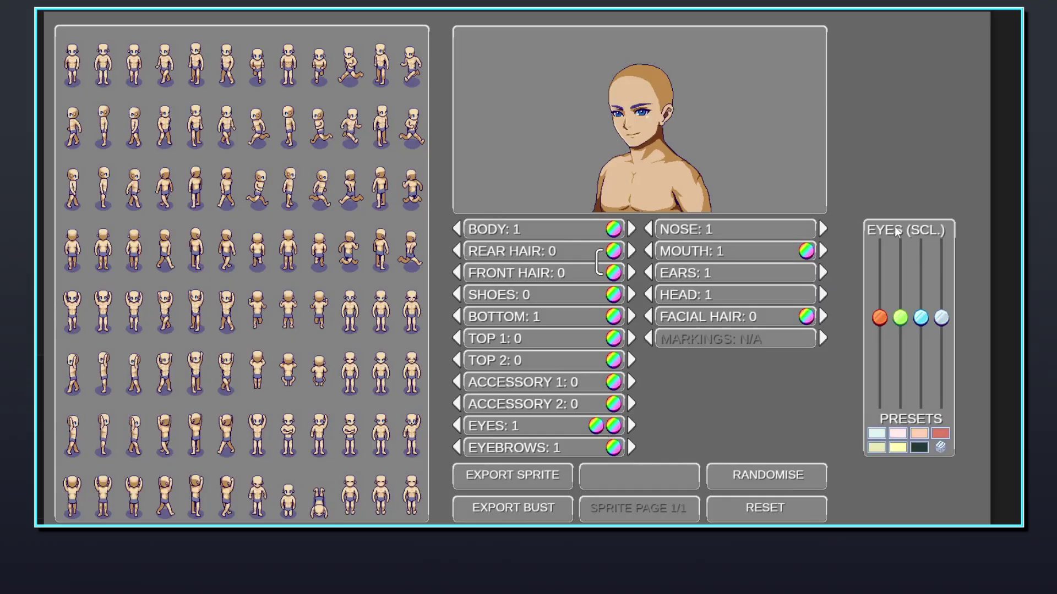
drag(880, 315, 902, 256)
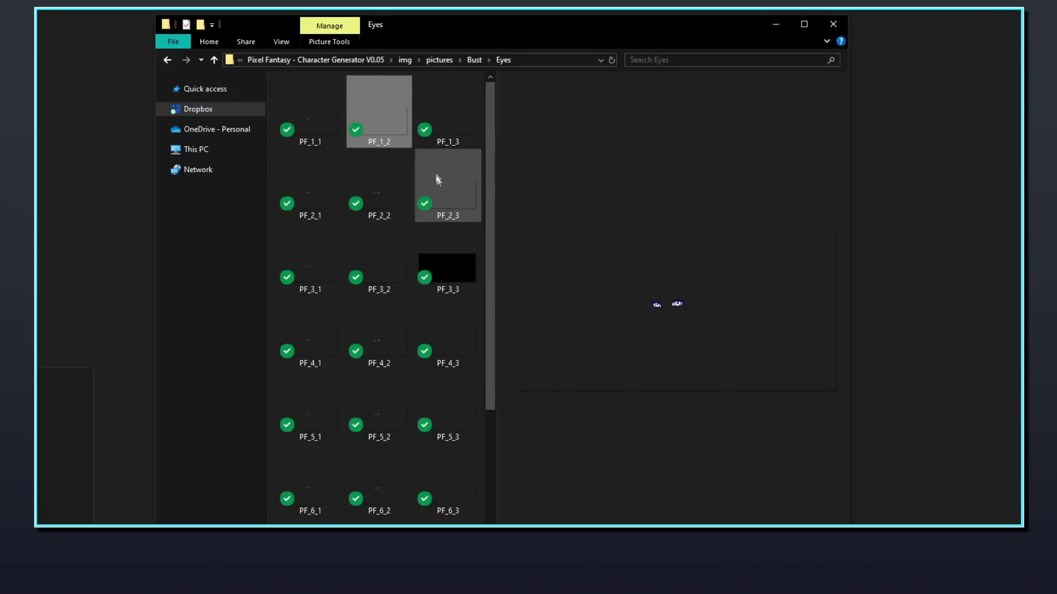
click(439, 138)
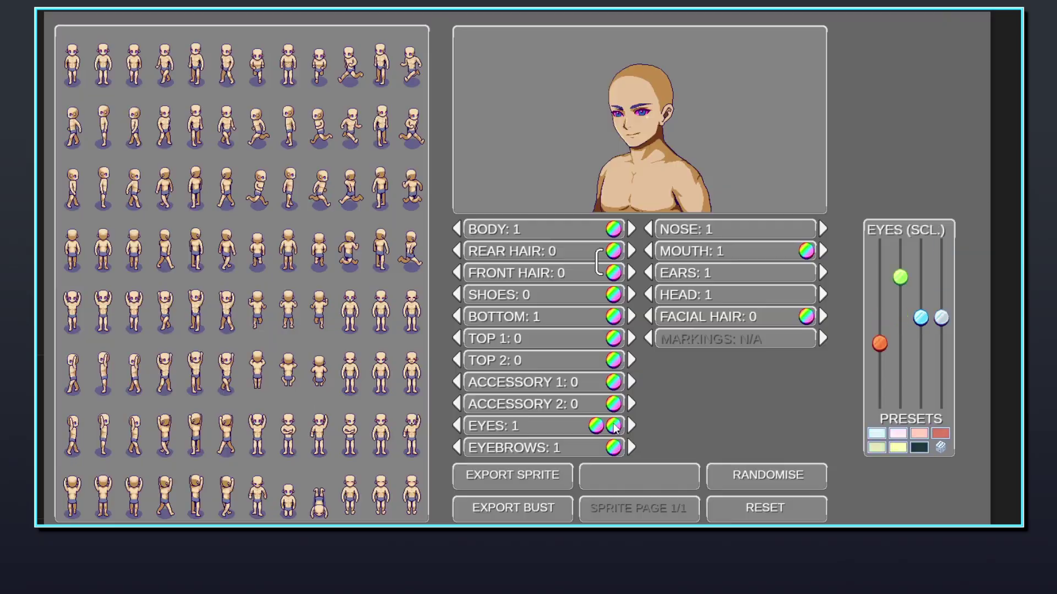
click(929, 229)
drag(879, 319, 879, 401)
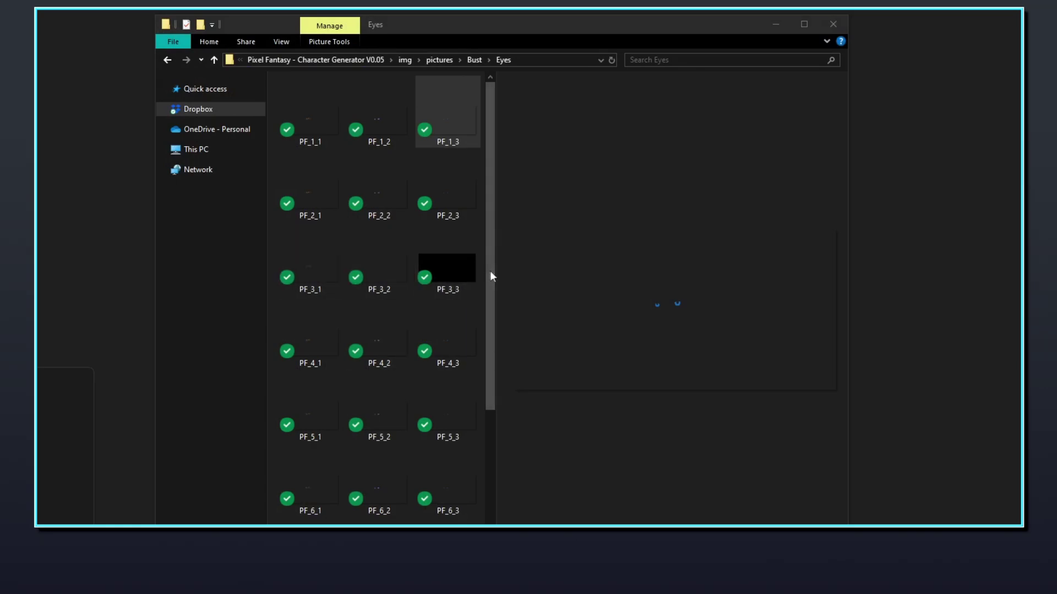
click(470, 274)
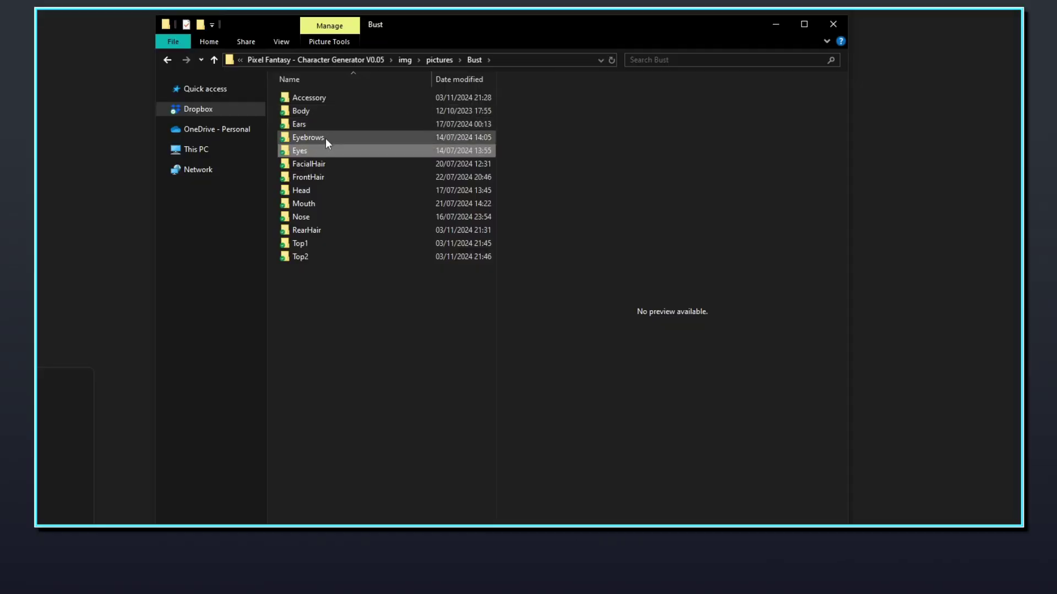
Open the Eyebrows folder and preview PF_3_2, PF_3_1, PF_1_1 and the purple PF_1_2.
double_click(325, 138)
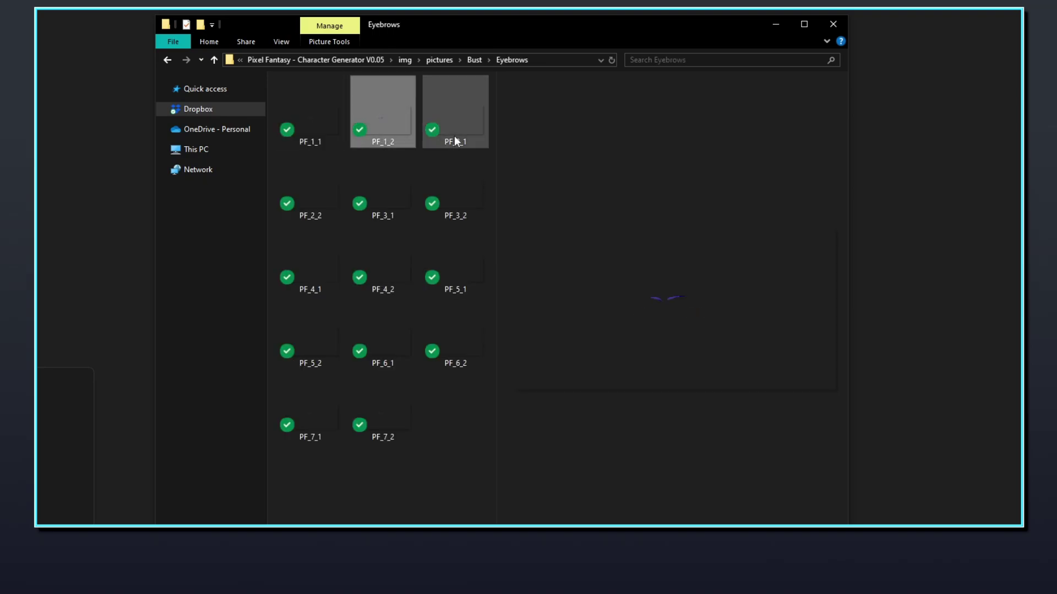
click(450, 184)
click(398, 198)
click(347, 202)
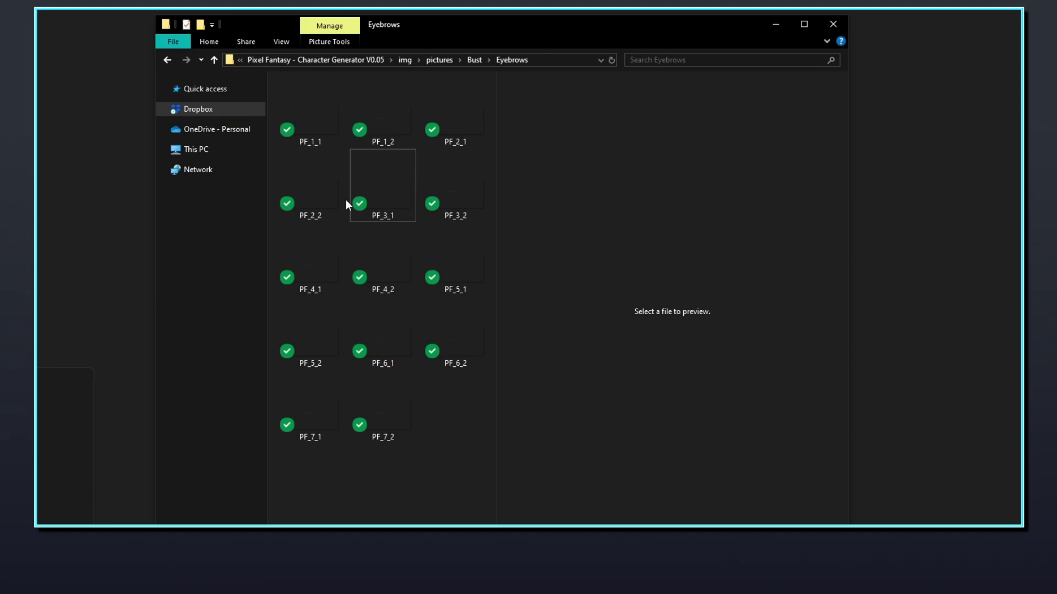
click(316, 141)
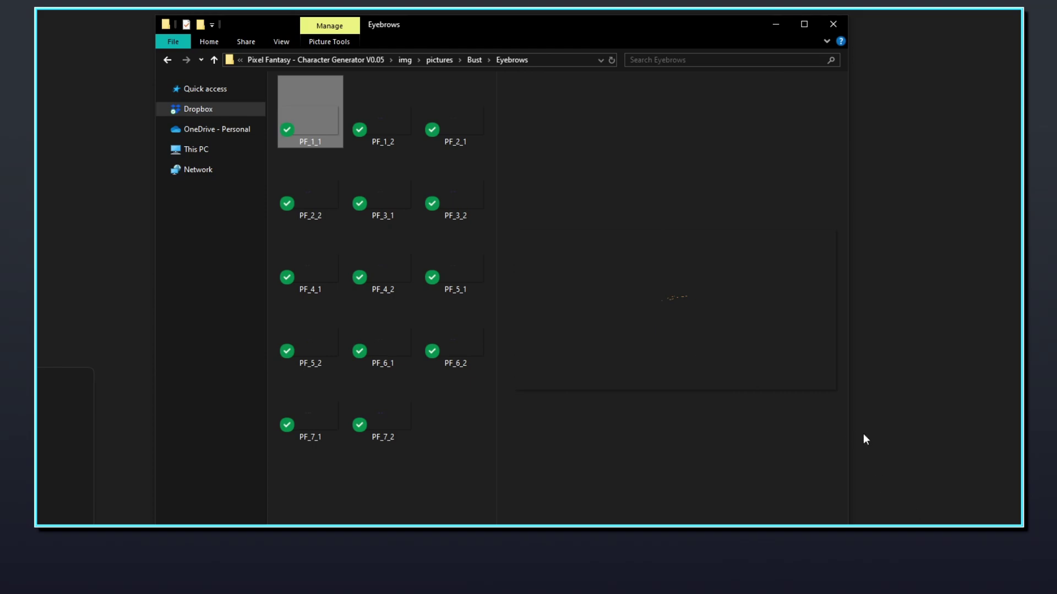
click(372, 137)
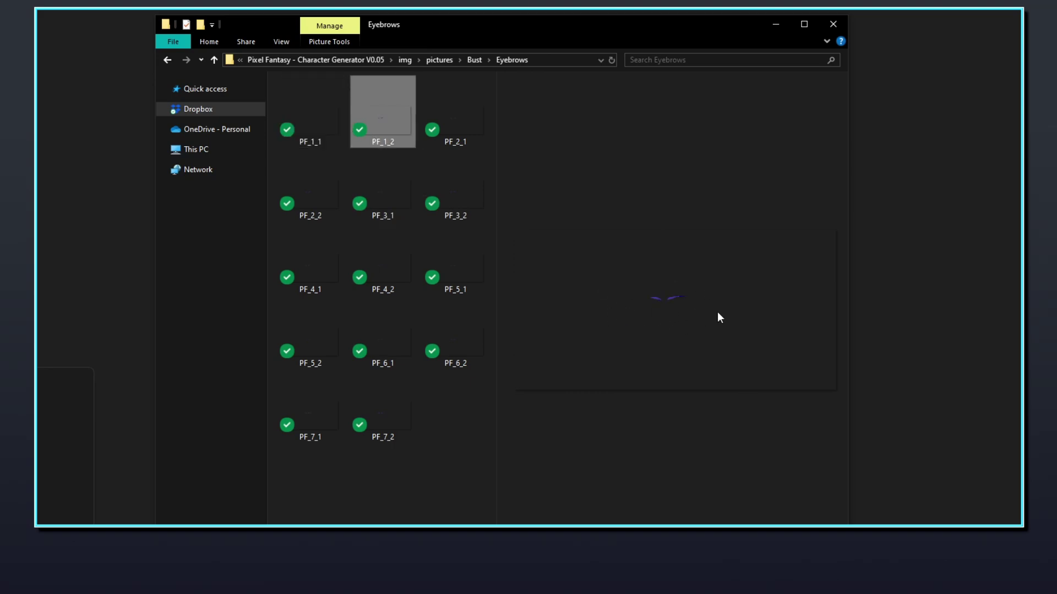
Lower the eyebrow red value in the generator to turn them pink, then preview PF_1_1 again.
key(alt+Tab)
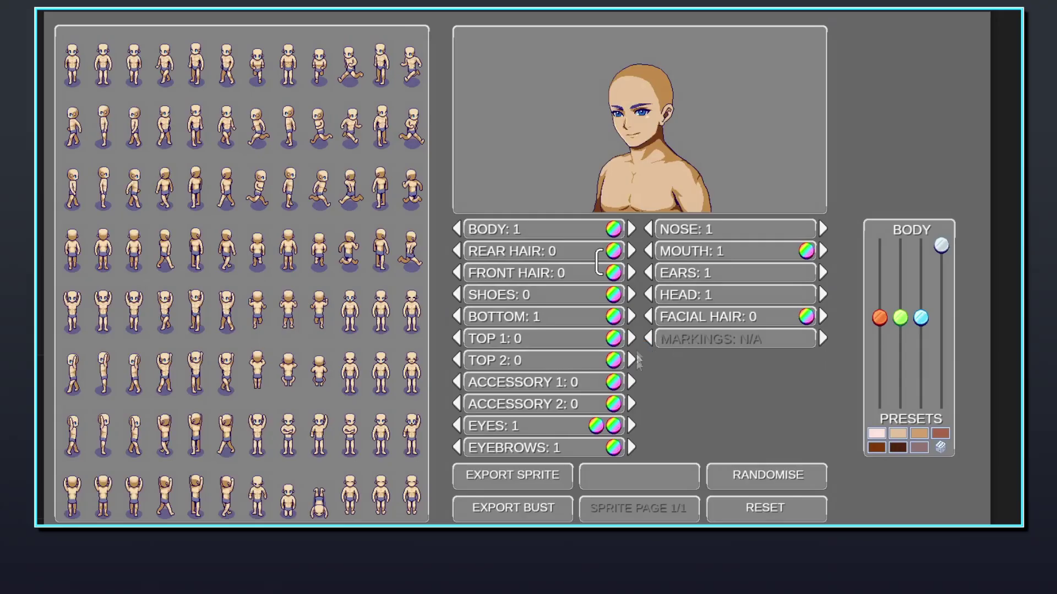
click(613, 449)
drag(875, 326, 879, 403)
key(alt+Tab)
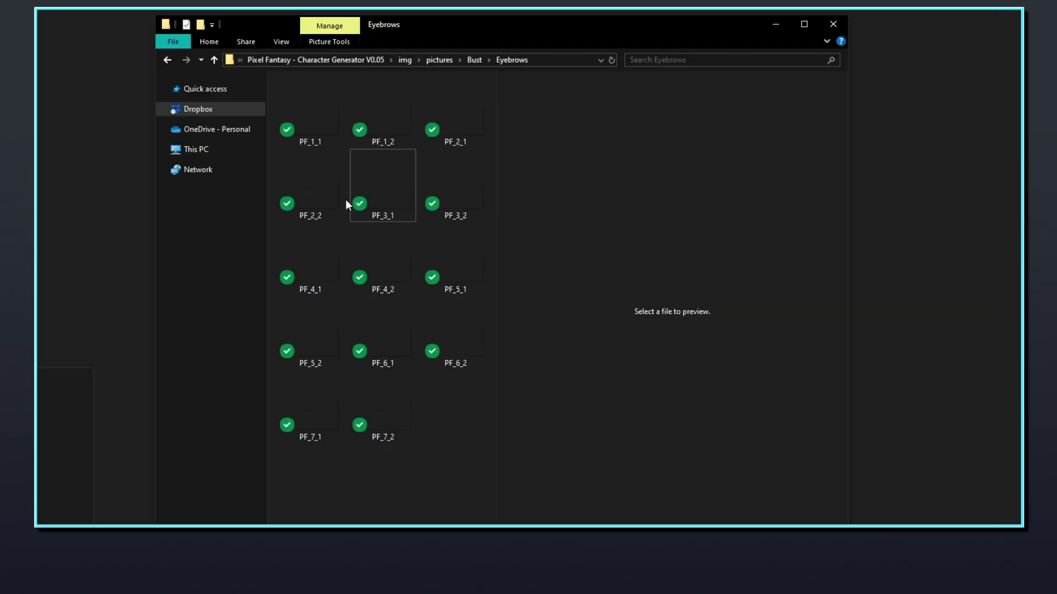
click(316, 142)
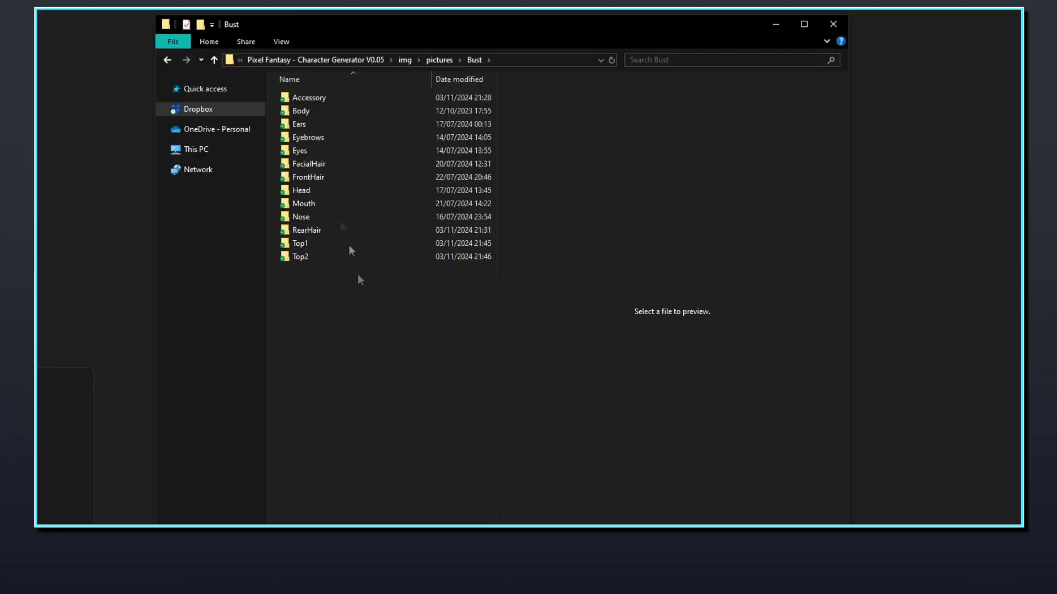
Open the FrontHair folder and preview fringe images PF_1 through PF_3.
double_click(322, 174)
click(321, 123)
key(Right)
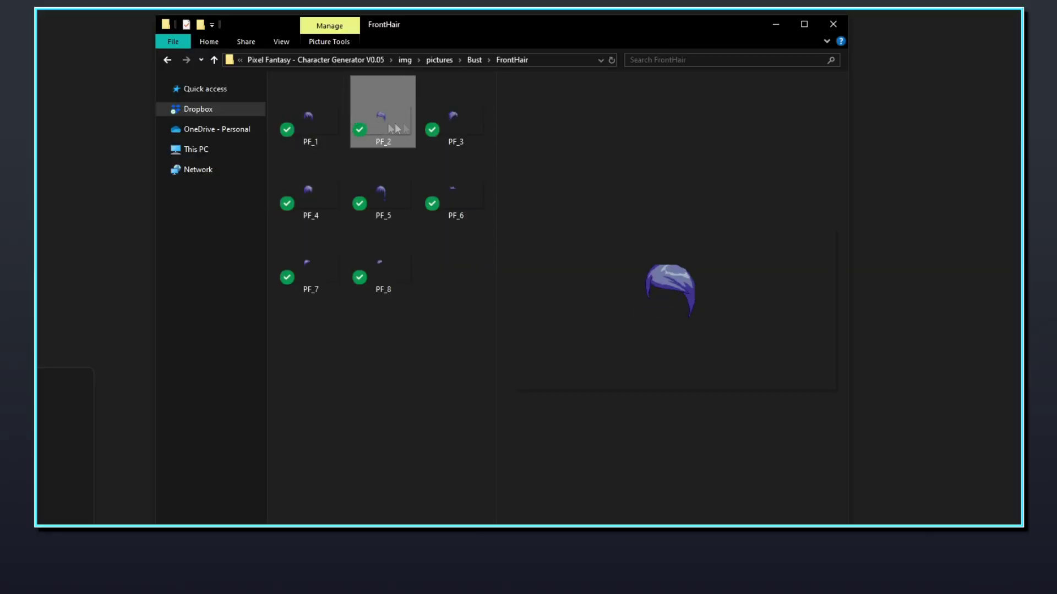
key(Right)
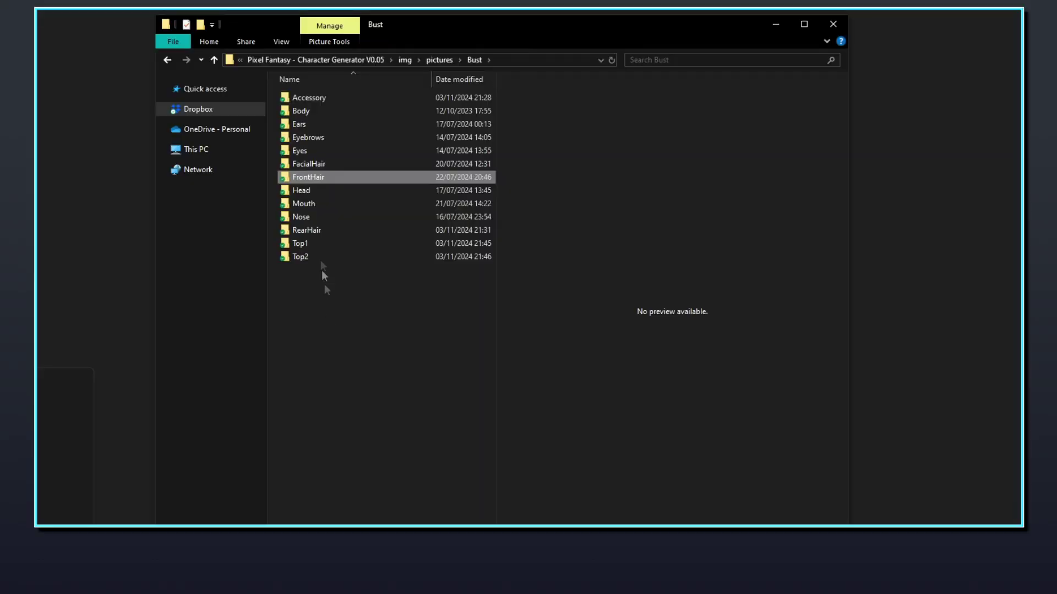
Open RearHair › Body1 and preview PF_1_1, PF_1_2, PF_2_2 and PF_3_1.
double_click(319, 232)
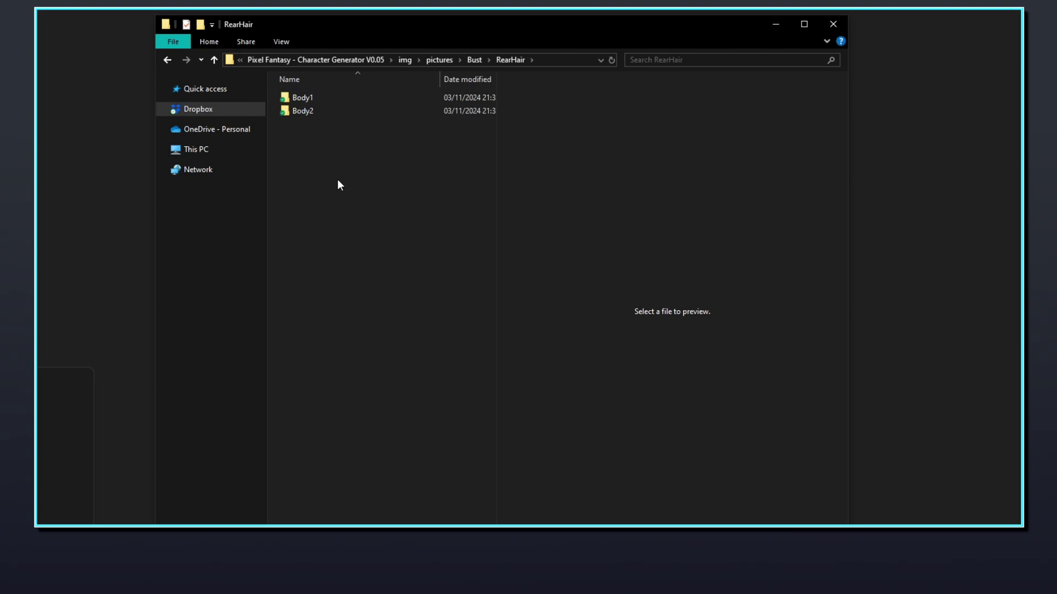
double_click(329, 99)
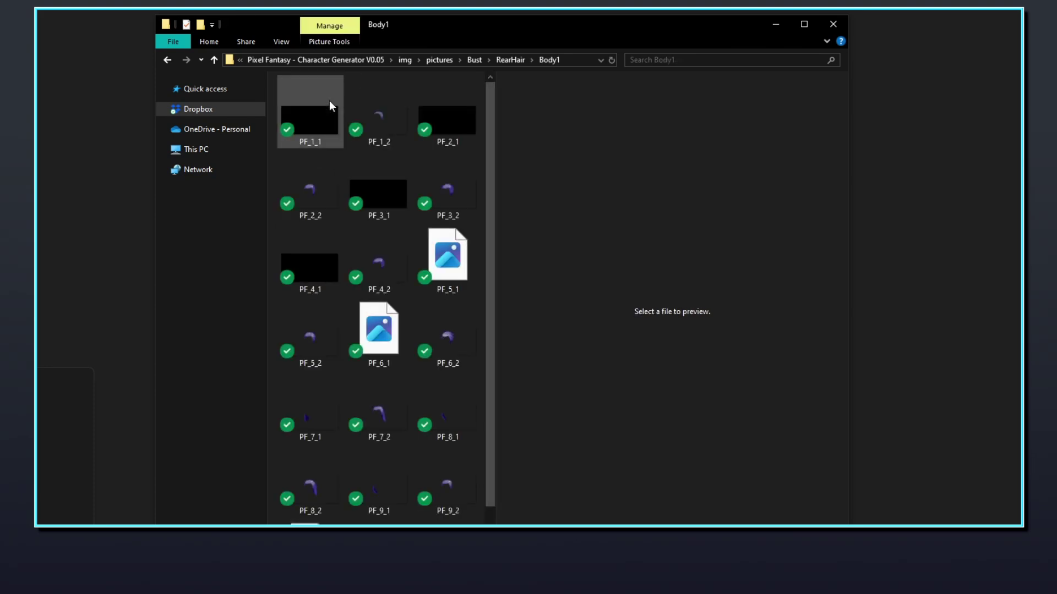
click(326, 130)
click(370, 126)
click(318, 189)
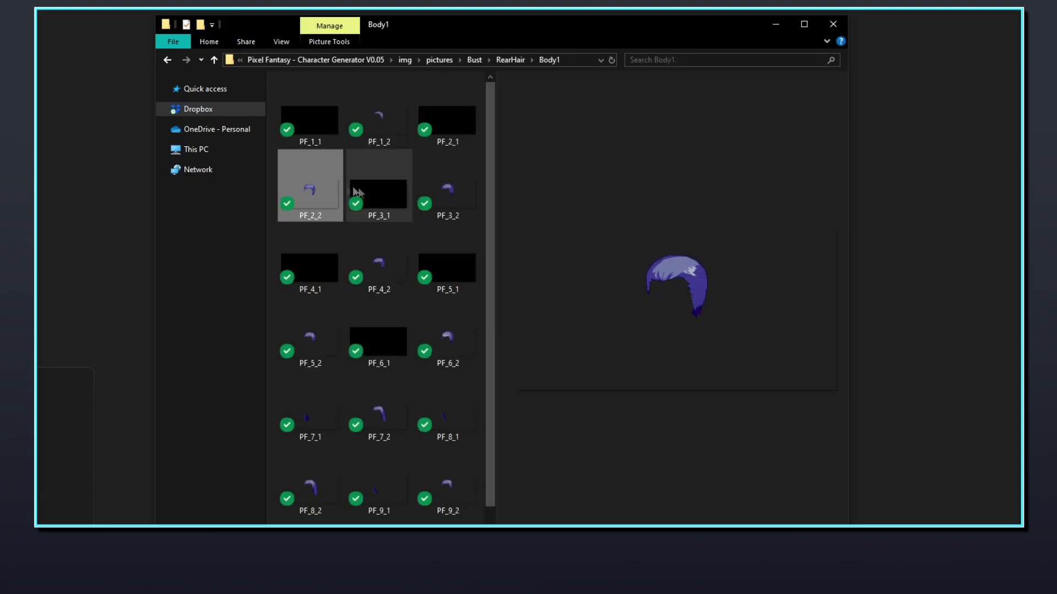
click(375, 198)
Compare the PF_7_1 and PF_7_2 rear-hair images back and forth.
click(316, 423)
click(380, 424)
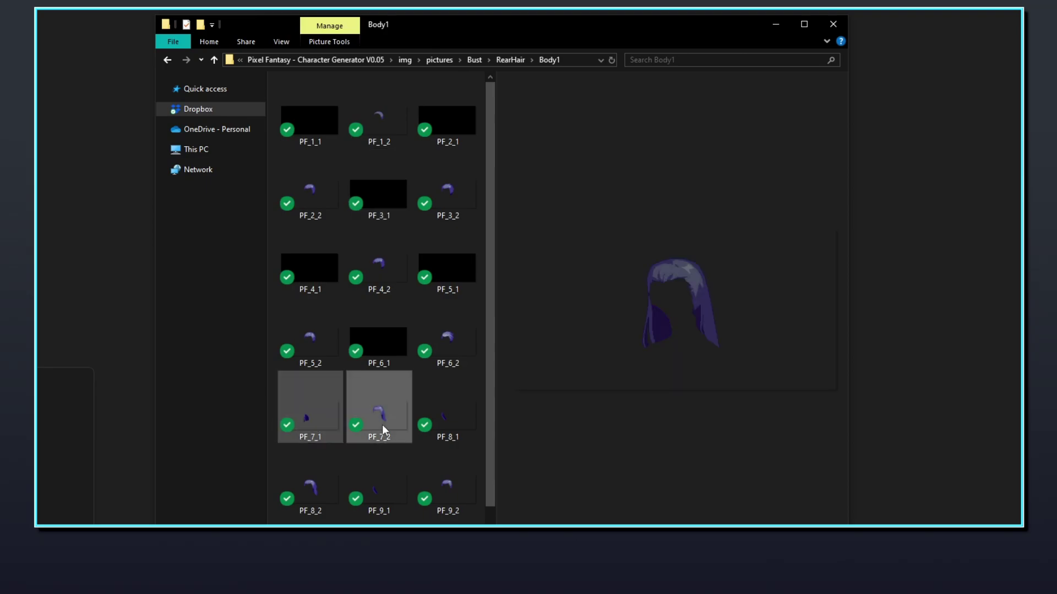
click(296, 420)
click(378, 419)
click(312, 420)
click(373, 420)
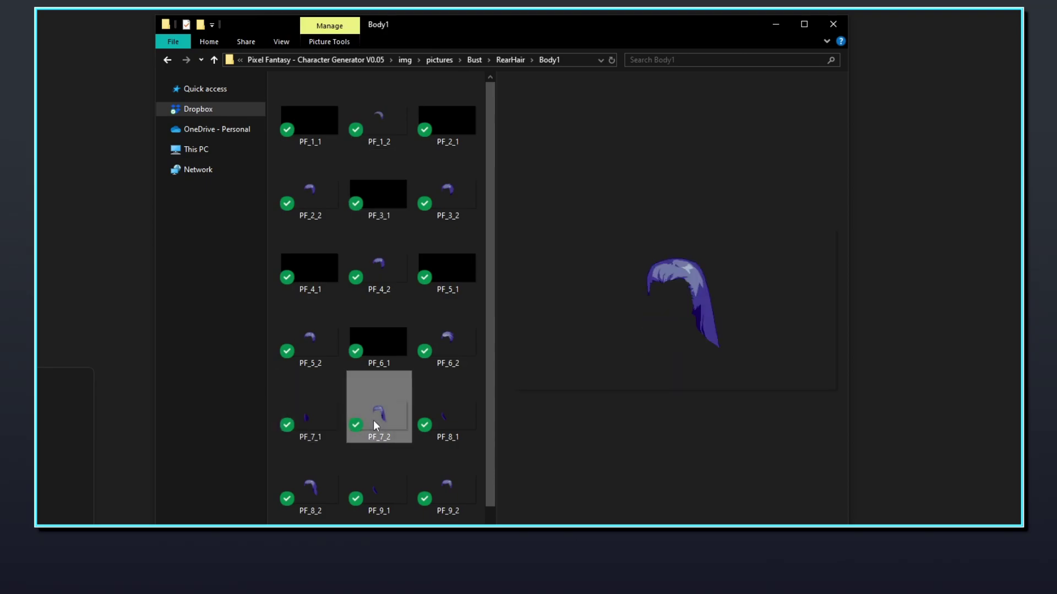
click(330, 421)
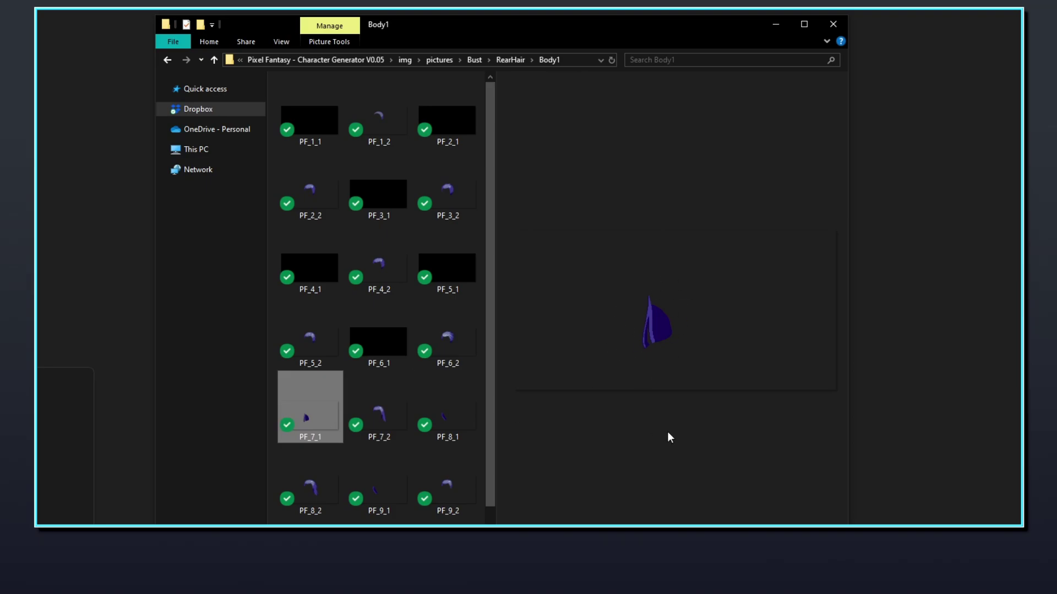
Preview PF_4_1, PF_7_2, PF_8_1 and PF_8_2, stepping on to PF_10_2.
click(322, 275)
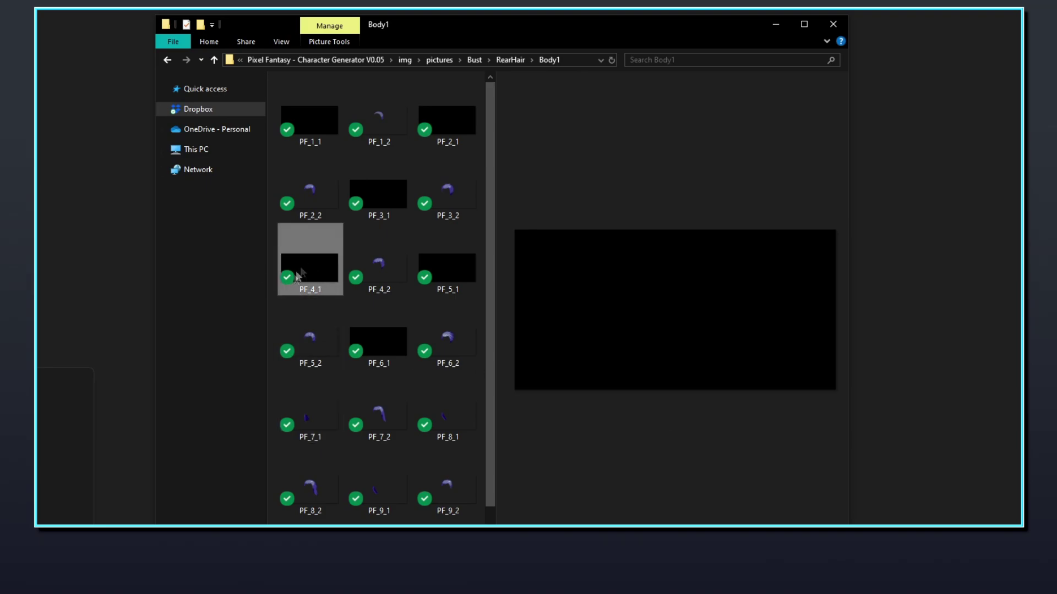
click(368, 423)
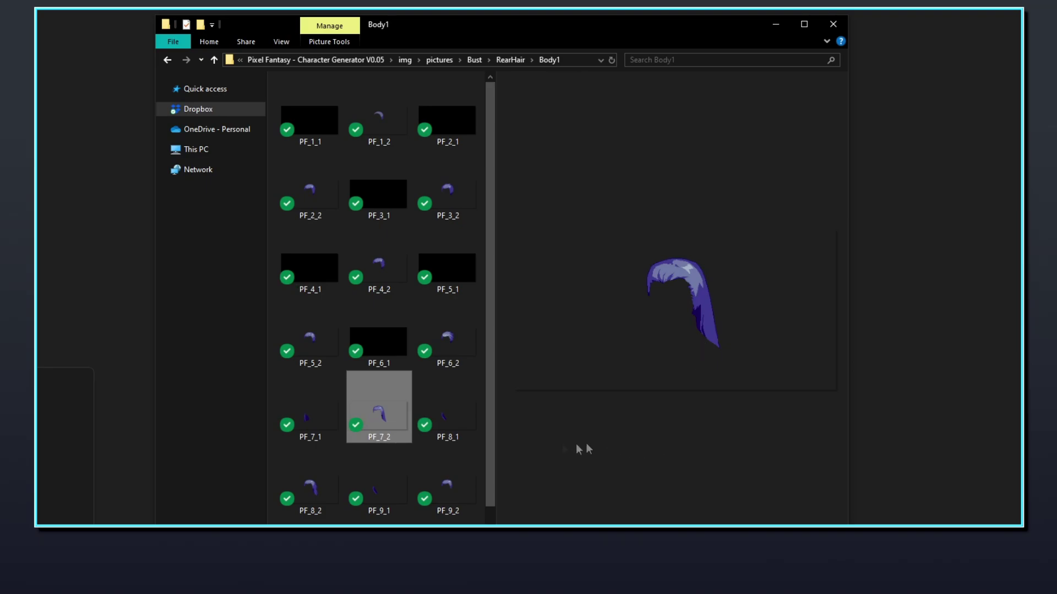
click(456, 420)
scroll(435, 421, down, 1)
click(318, 450)
key(Right)
key(Right)
key(Right)
key(Right)
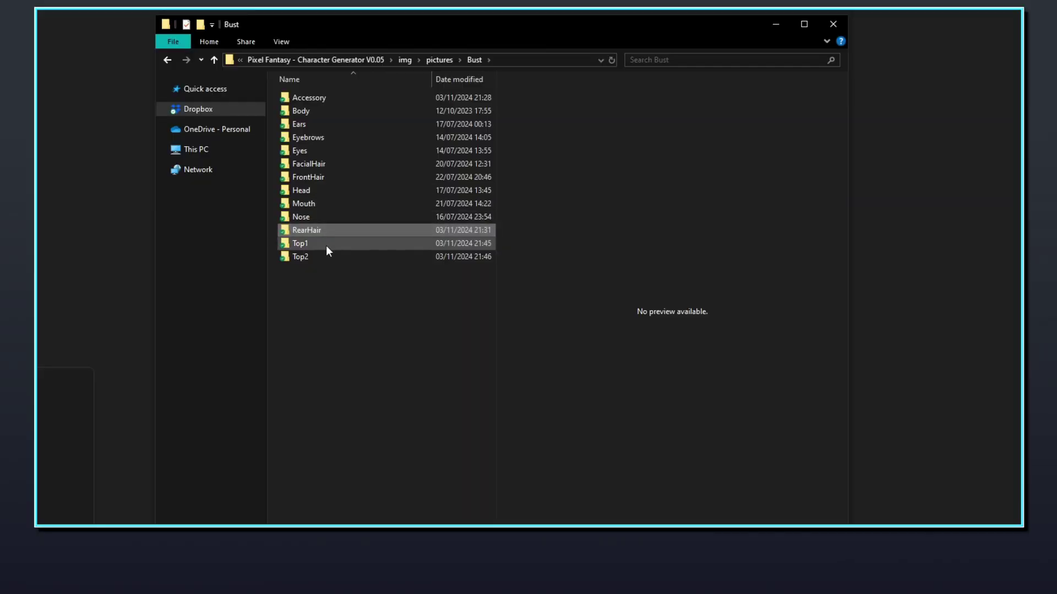
Open Bust > Top1 > Body1 and preview the six shirt images, PF_1 to PF_6.
double_click(326, 245)
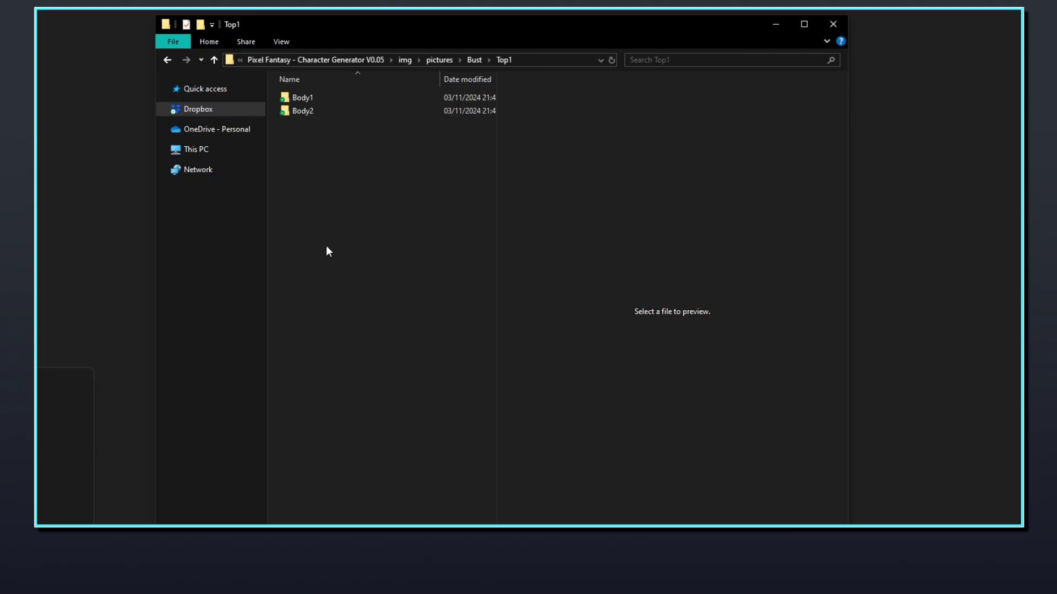
double_click(327, 97)
click(327, 102)
click(385, 115)
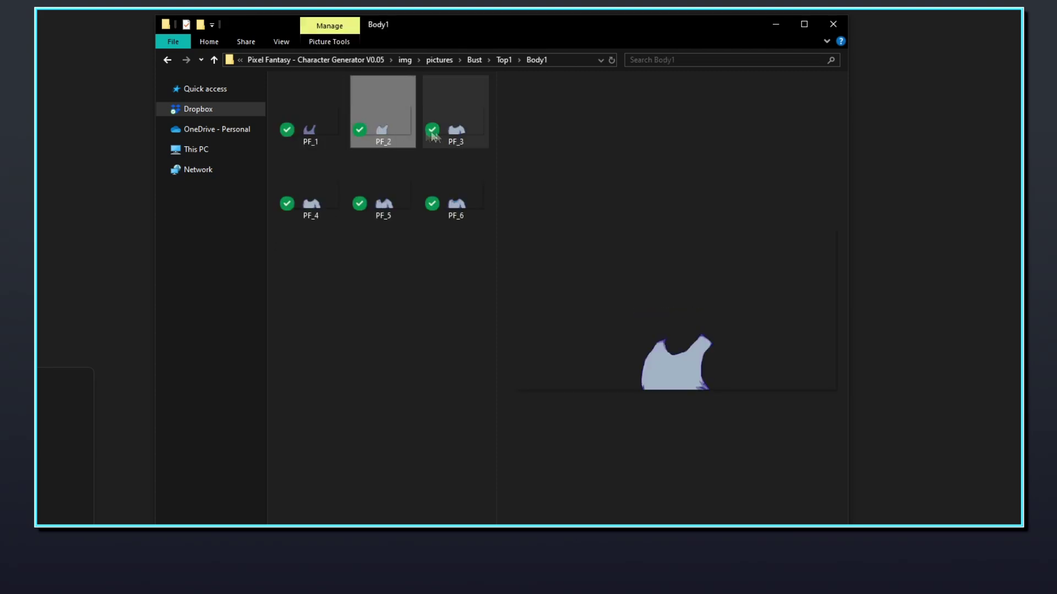
click(441, 134)
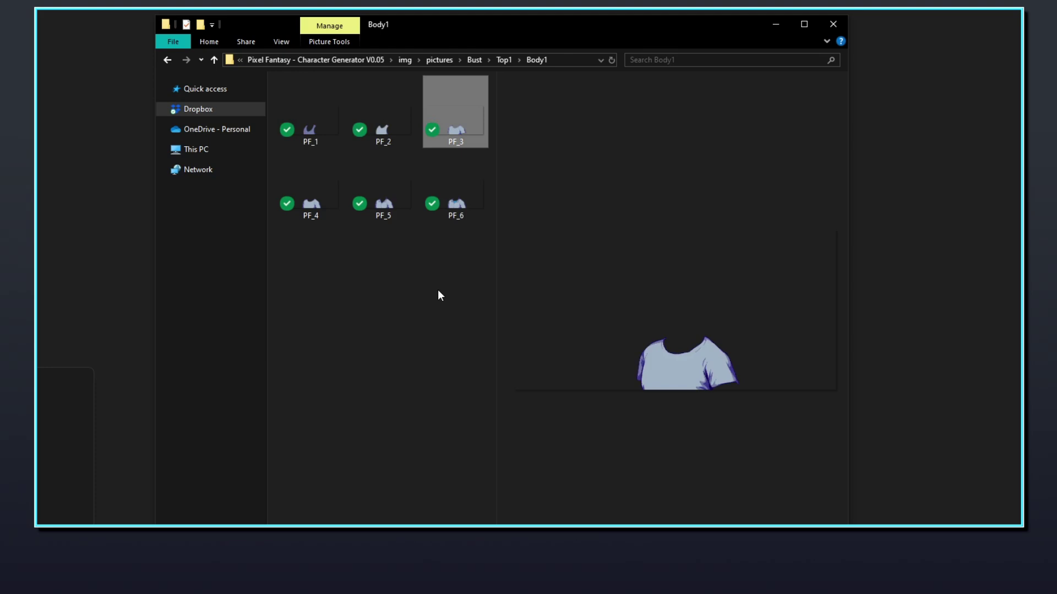
click(322, 212)
click(372, 215)
click(441, 208)
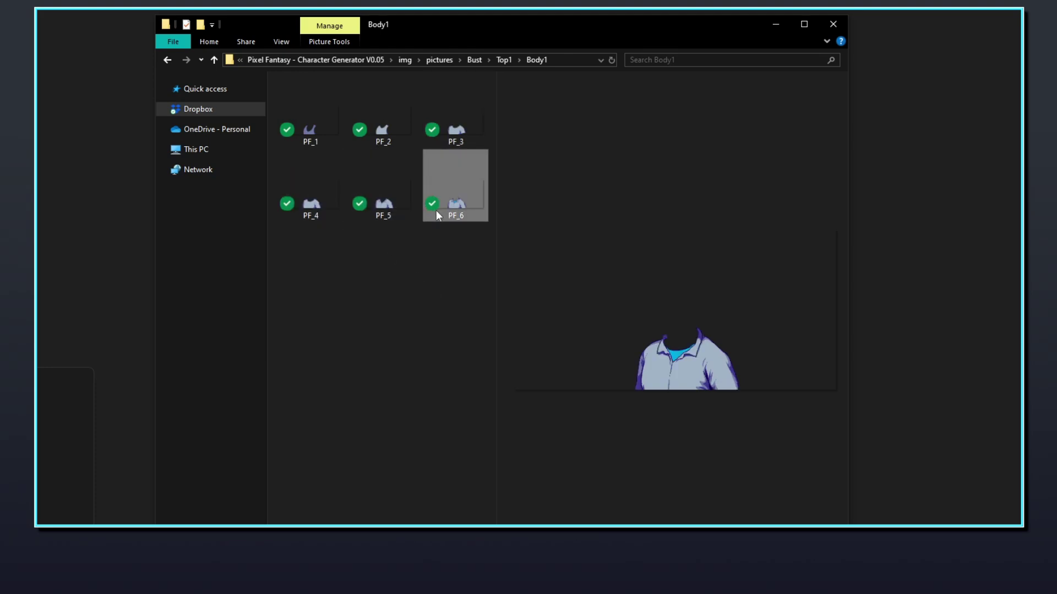
In the generator, set top 1 to style 4 and give the shirt a lighter colour preset.
key(alt+Tab)
click(631, 339)
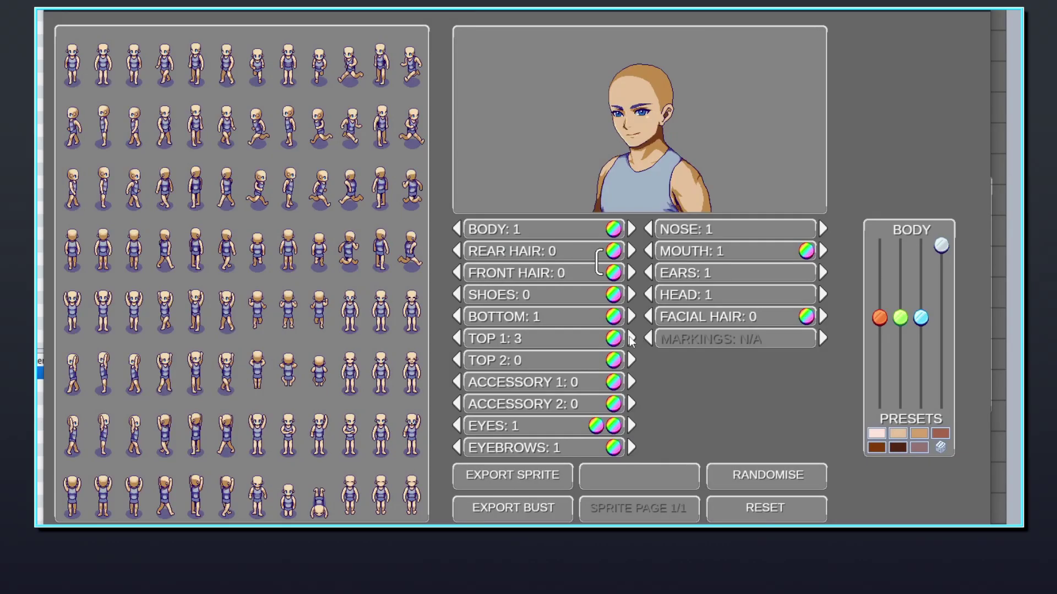
click(612, 339)
click(890, 431)
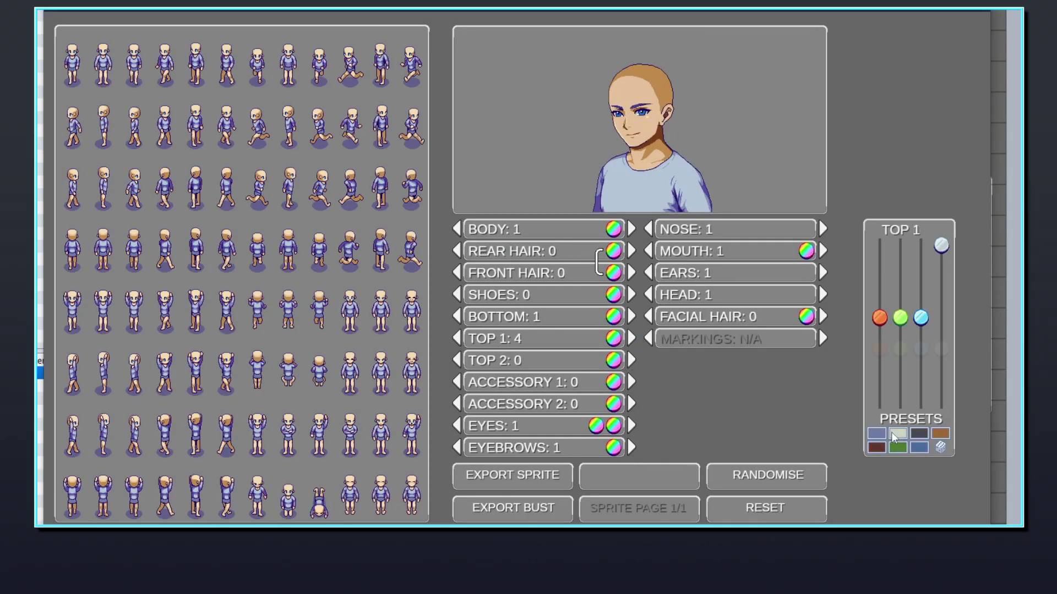
Cycle the top 2 style forward three times.
click(633, 361)
click(633, 361)
click(633, 362)
click(633, 362)
click(633, 361)
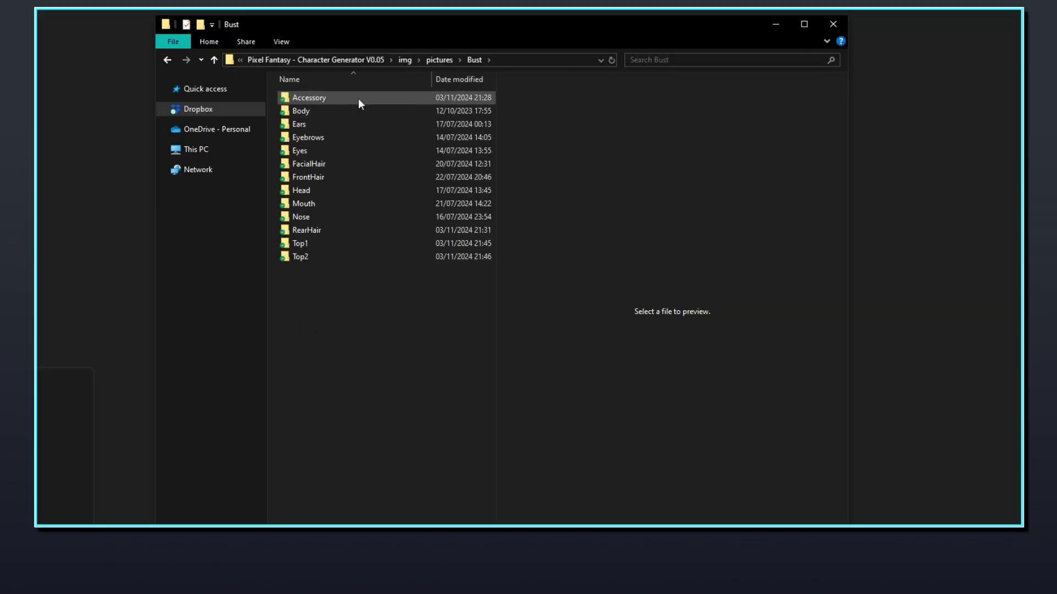
Open Bust > Accessory > Body1 and preview accessory images PF_1, PF_2 and PF_3.
double_click(359, 98)
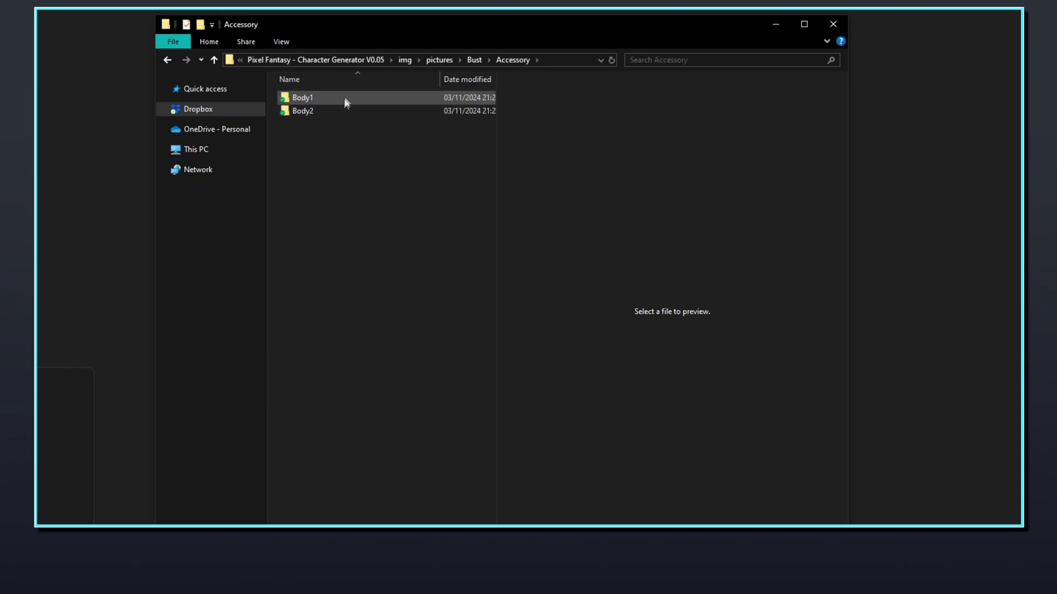
double_click(344, 97)
click(331, 118)
click(412, 130)
click(442, 134)
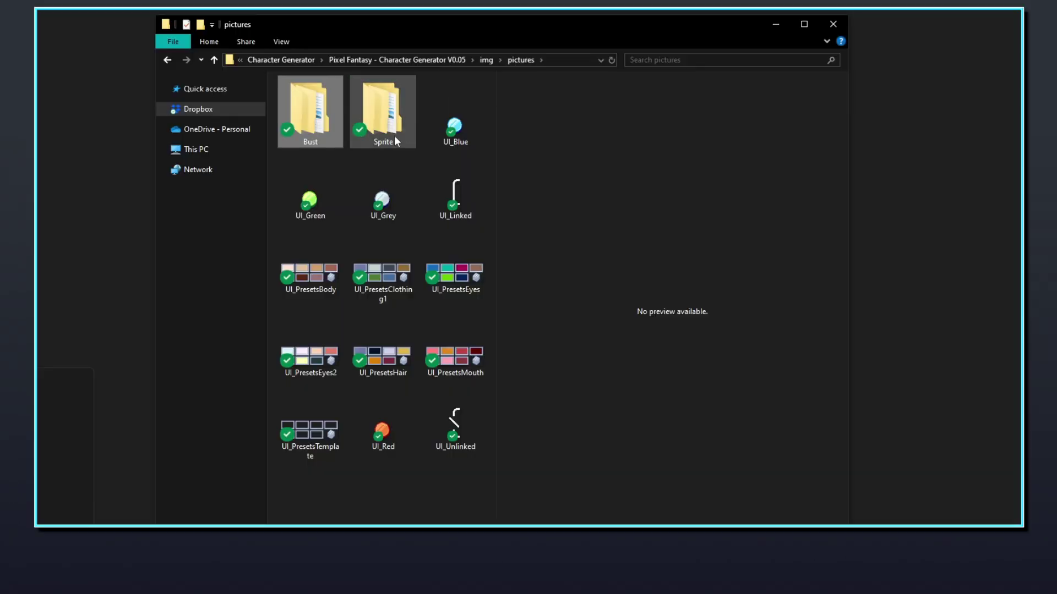
Open the Sprite folder, check that SpritePage2 is empty, and return to Sprite.
click(384, 113)
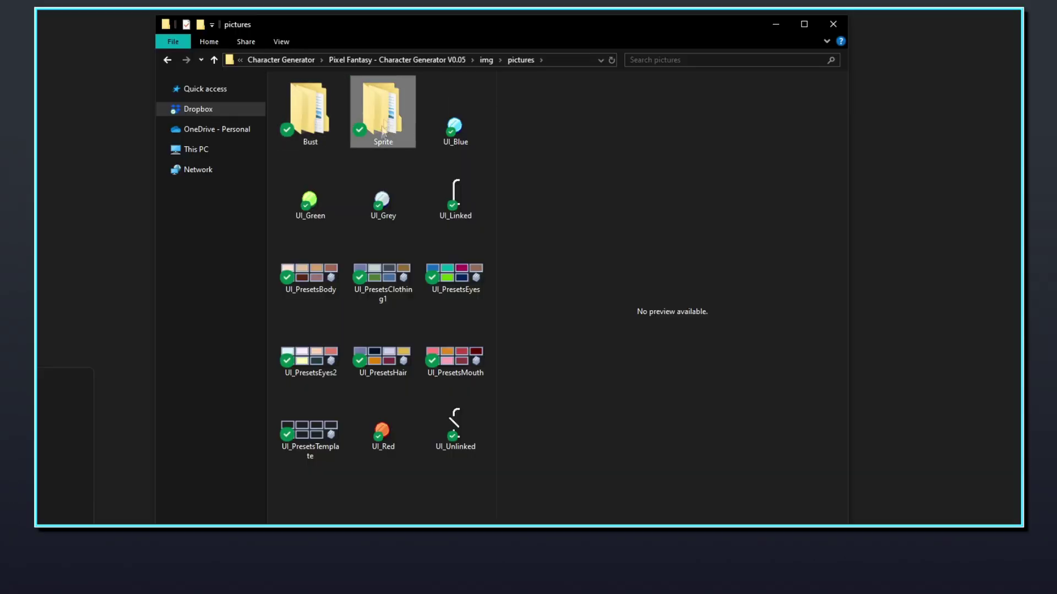
double_click(392, 117)
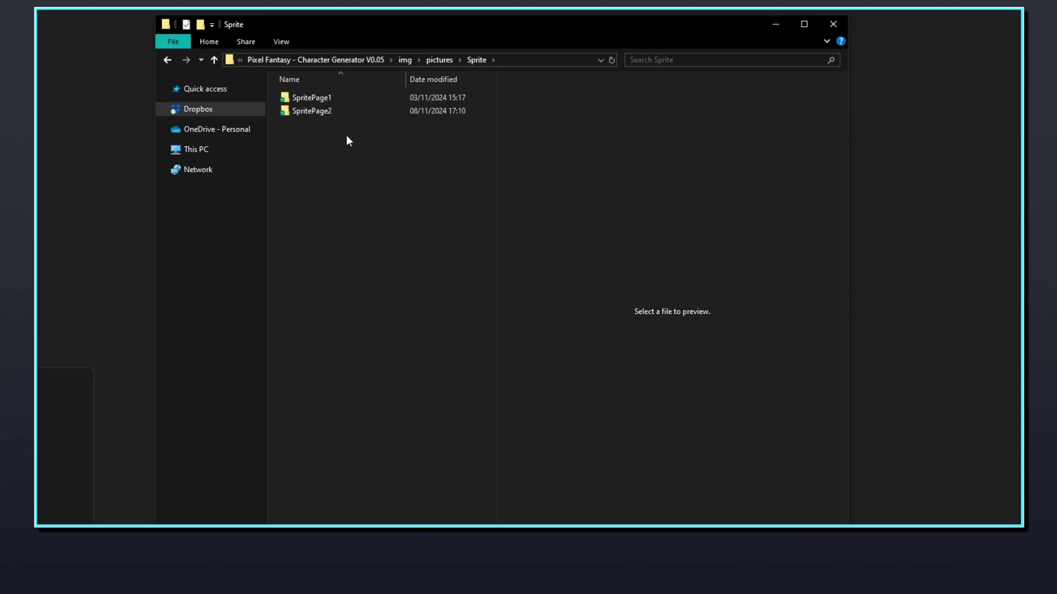
double_click(344, 113)
click(477, 59)
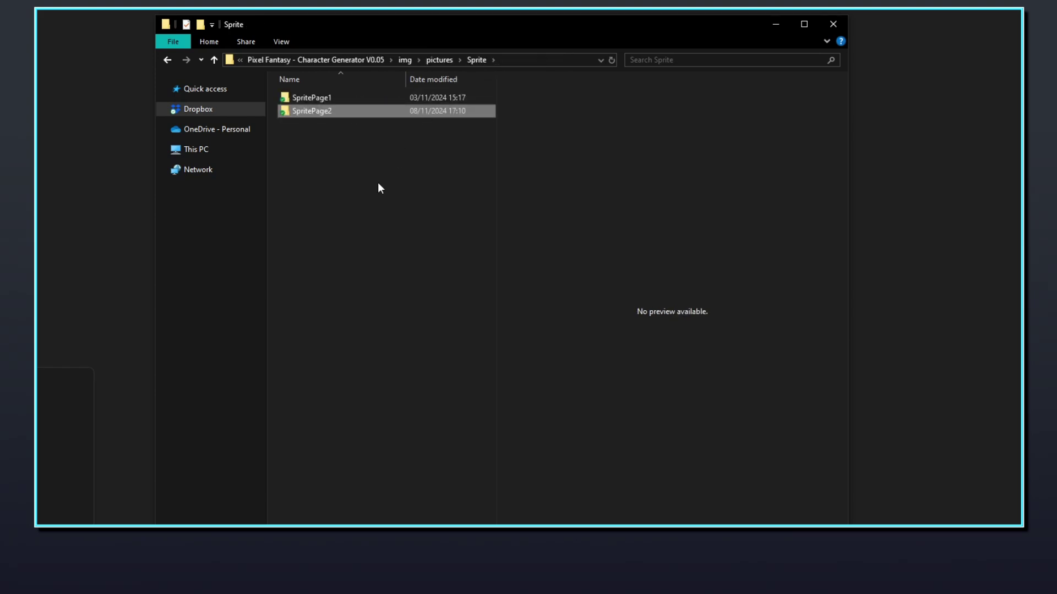
Browse SpritePage1's part folders, peek into Top1, and return to the Sprite folder.
double_click(345, 100)
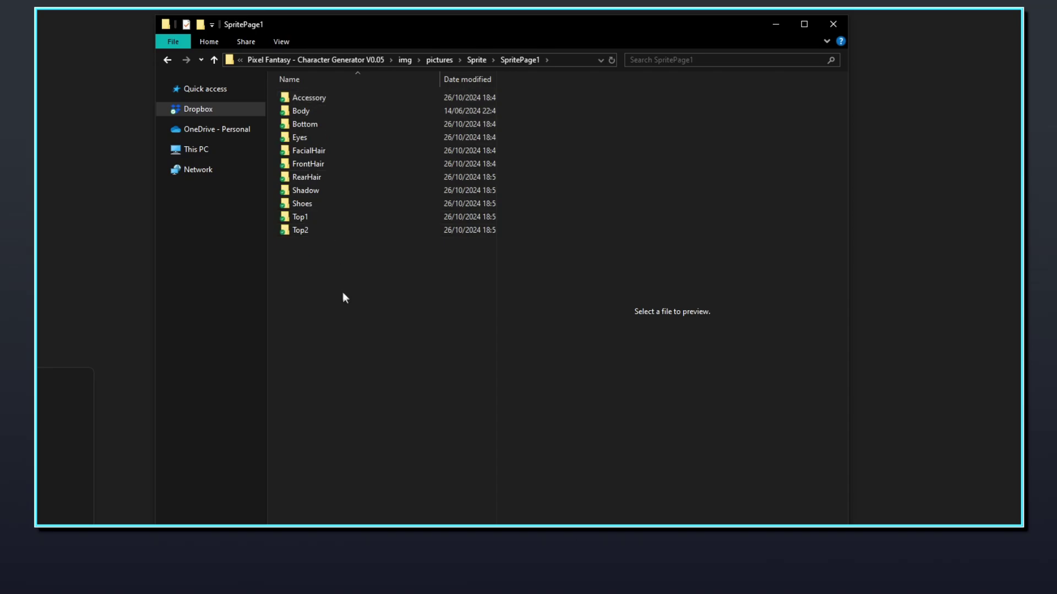
click(433, 61)
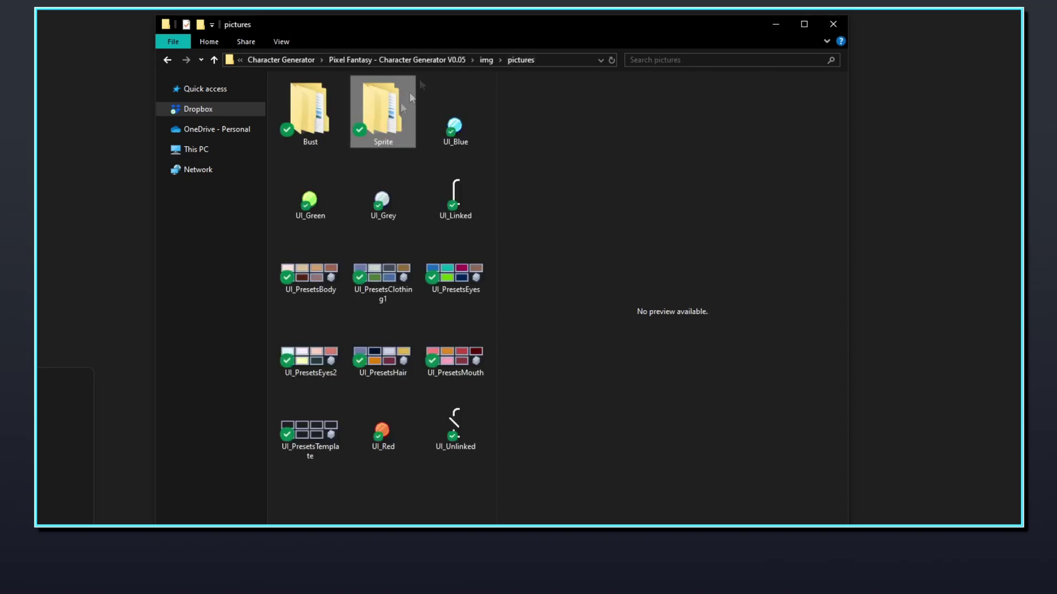
double_click(378, 118)
double_click(339, 99)
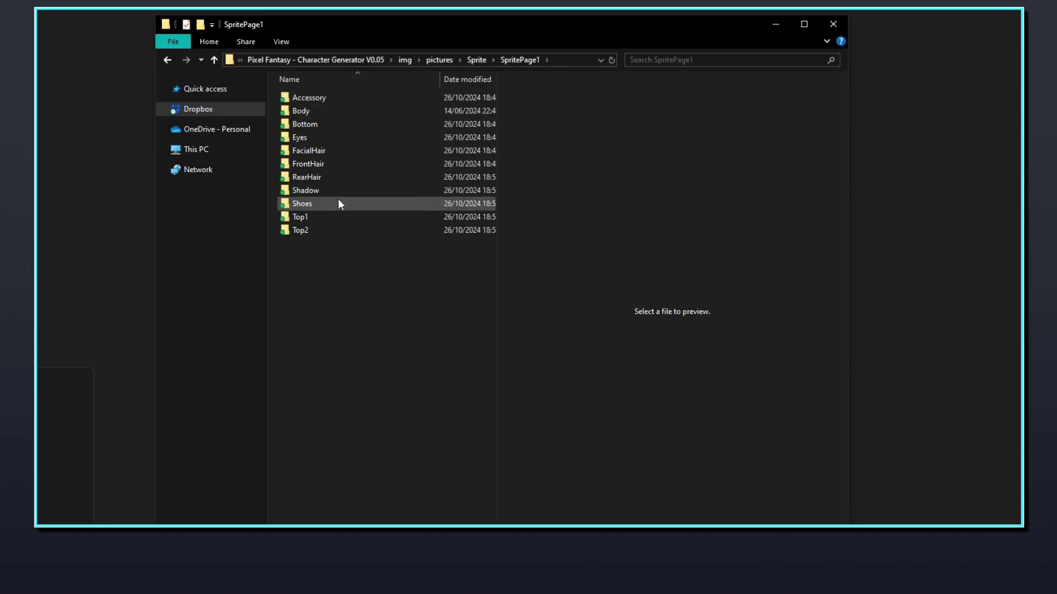
double_click(333, 216)
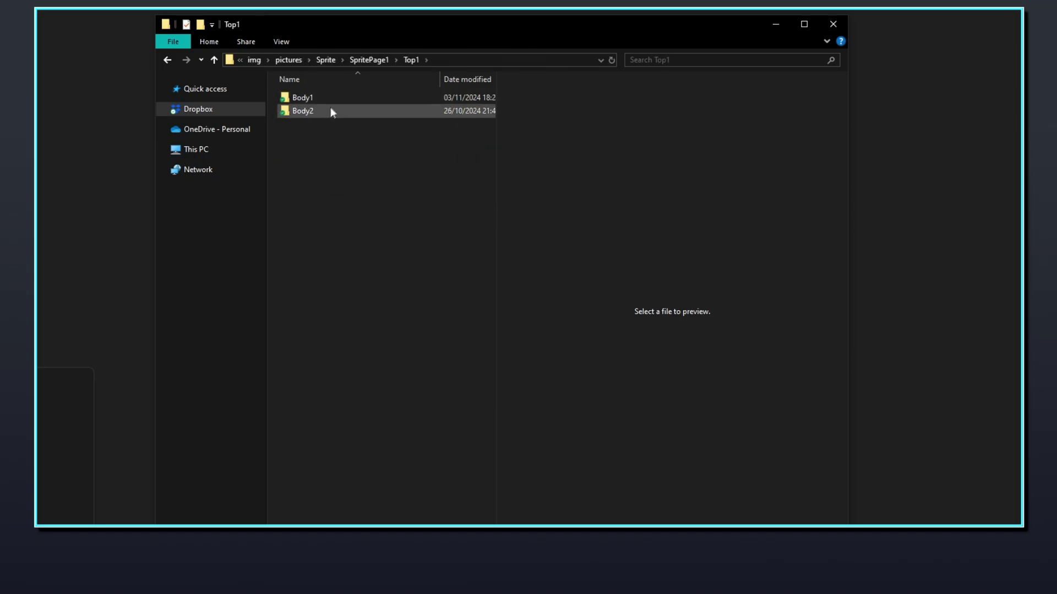
click(361, 59)
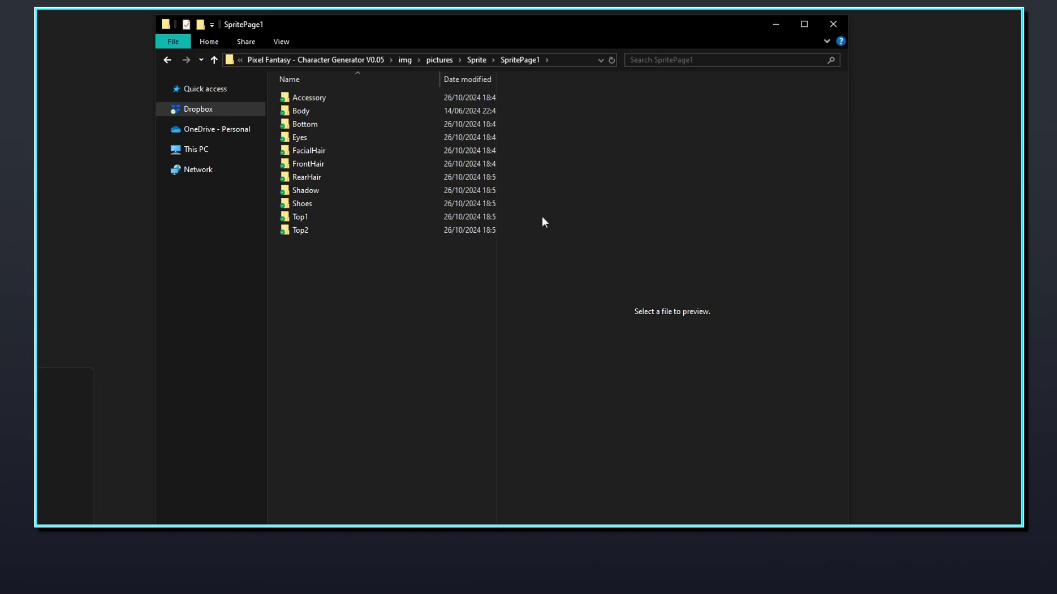
click(477, 60)
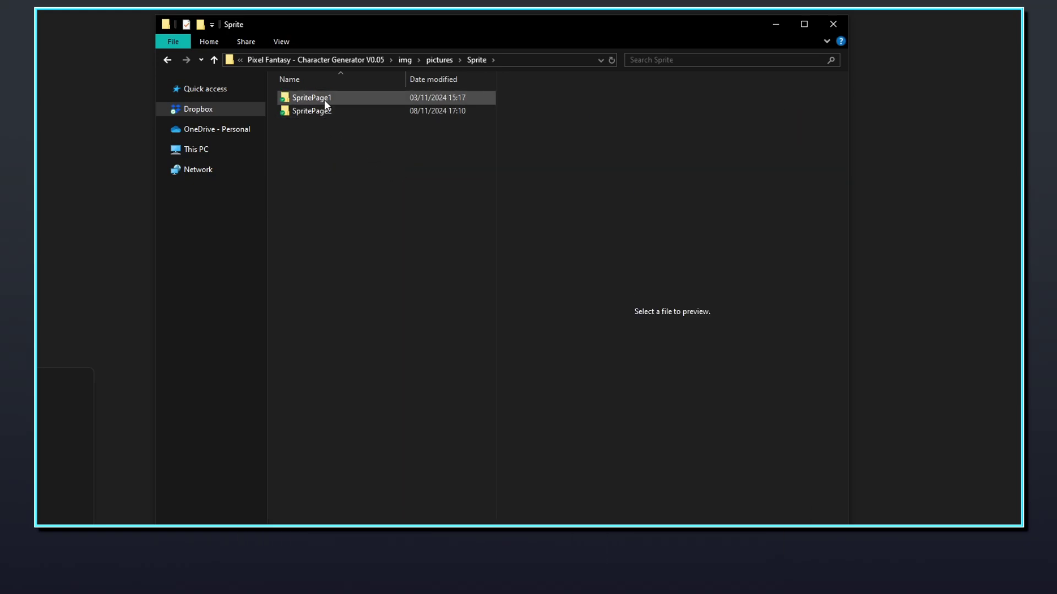
Close the character generator and open SpritePage1 > Body, showing sprite sheets PF_1 and PF_2.
double_click(325, 100)
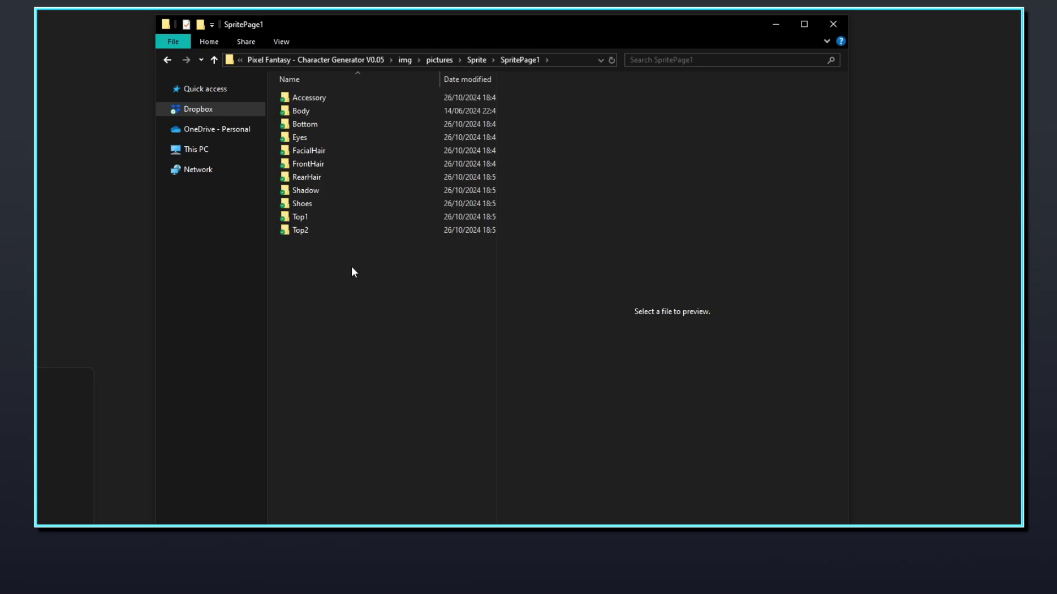
key(alt+Tab)
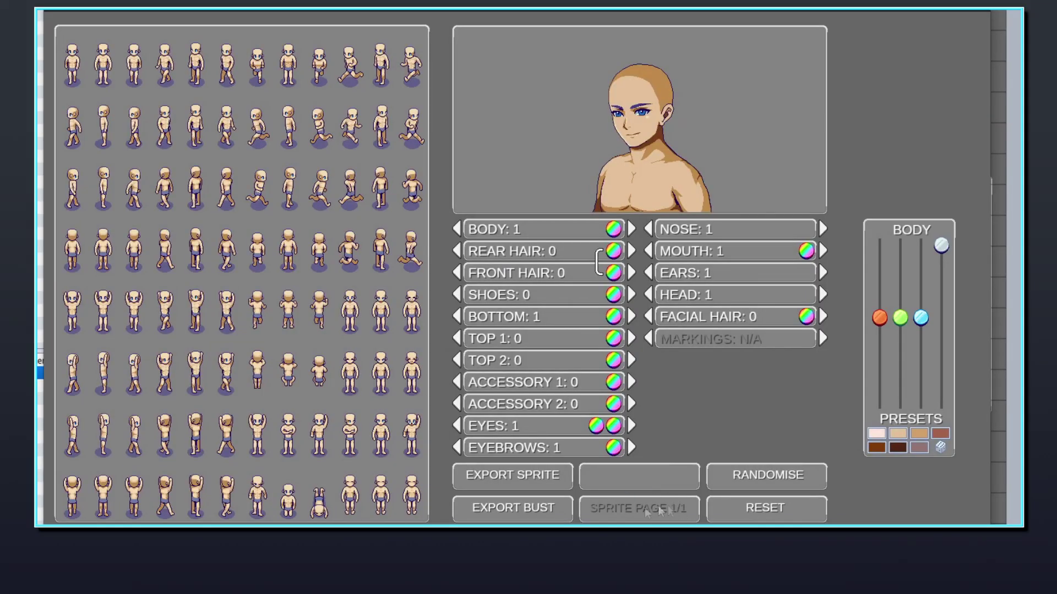
click(971, 10)
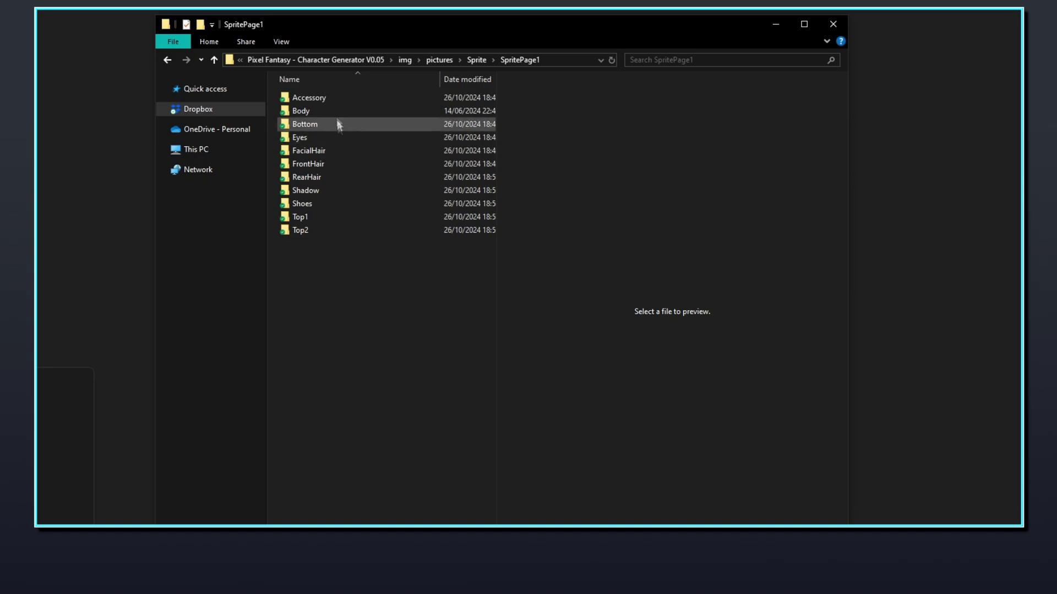
double_click(335, 114)
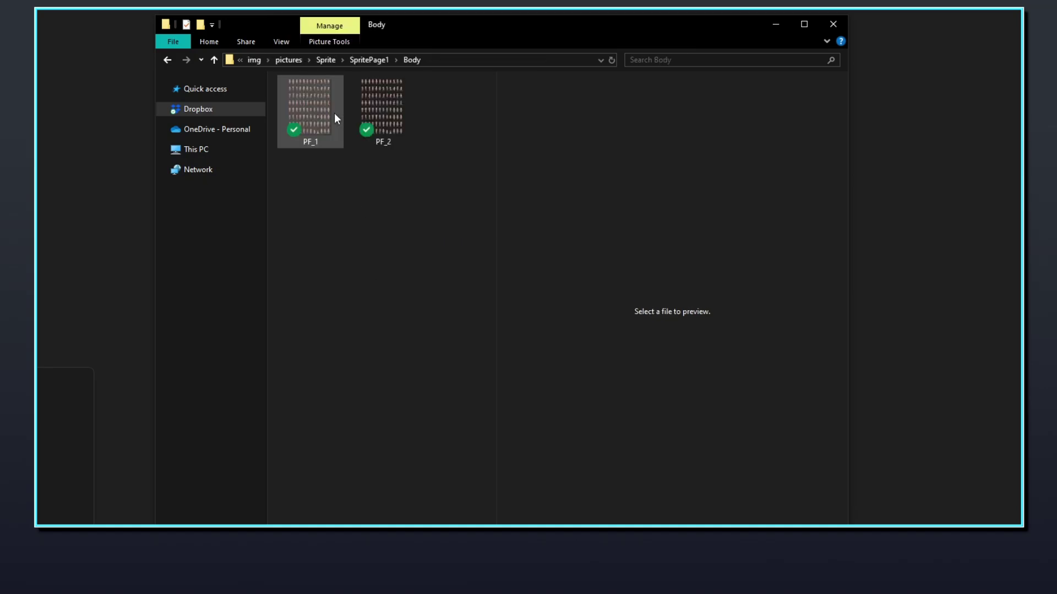
Preview the PF_2 body sprite sheet, then PF_1.
click(380, 120)
click(310, 117)
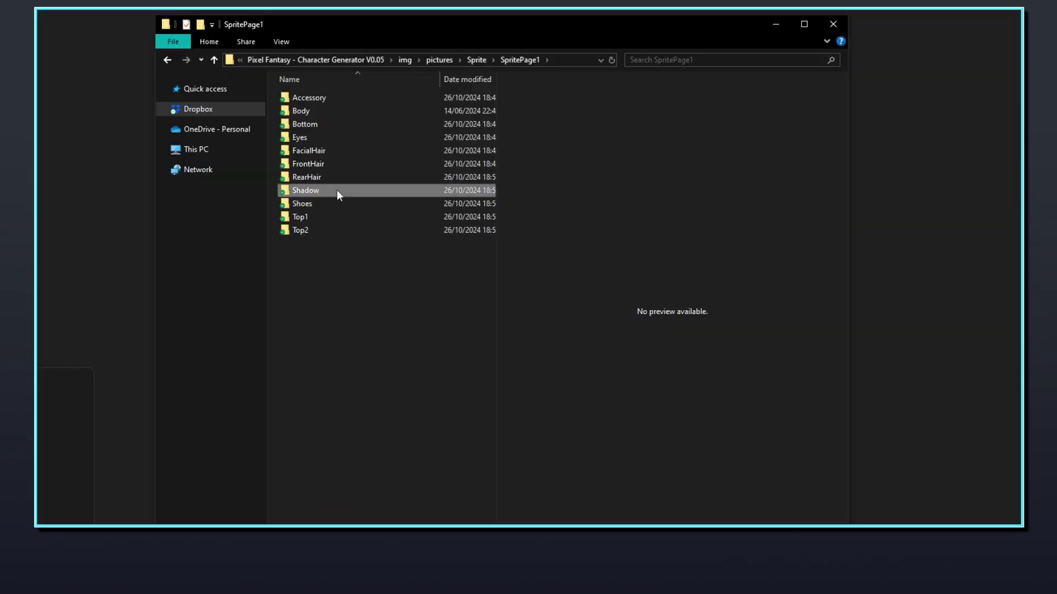
Open Shadow > Body1 and preview its single shadow sprite sheet, PF_1.
double_click(336, 190)
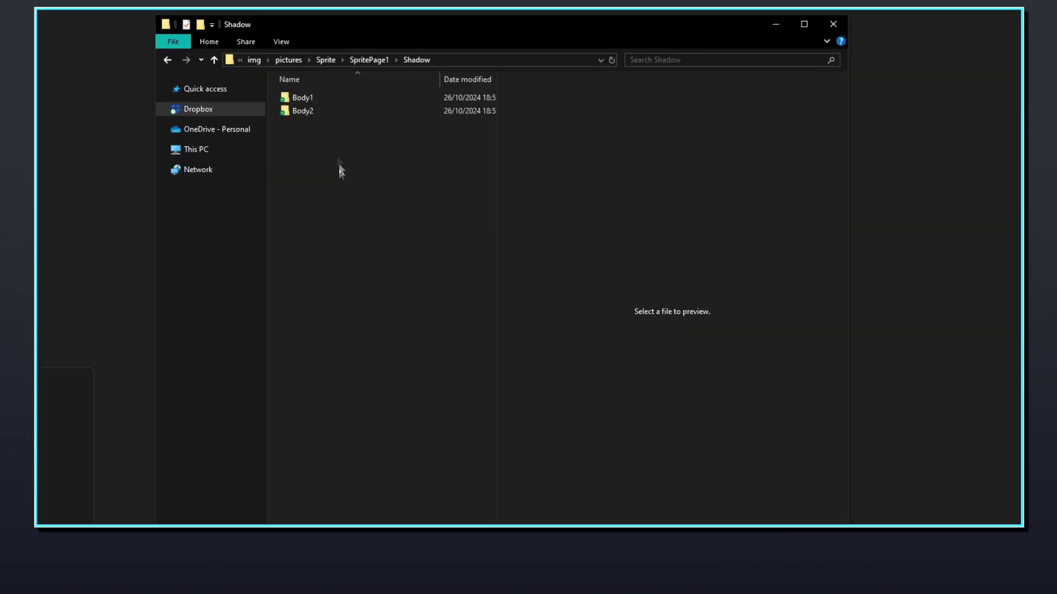
double_click(331, 97)
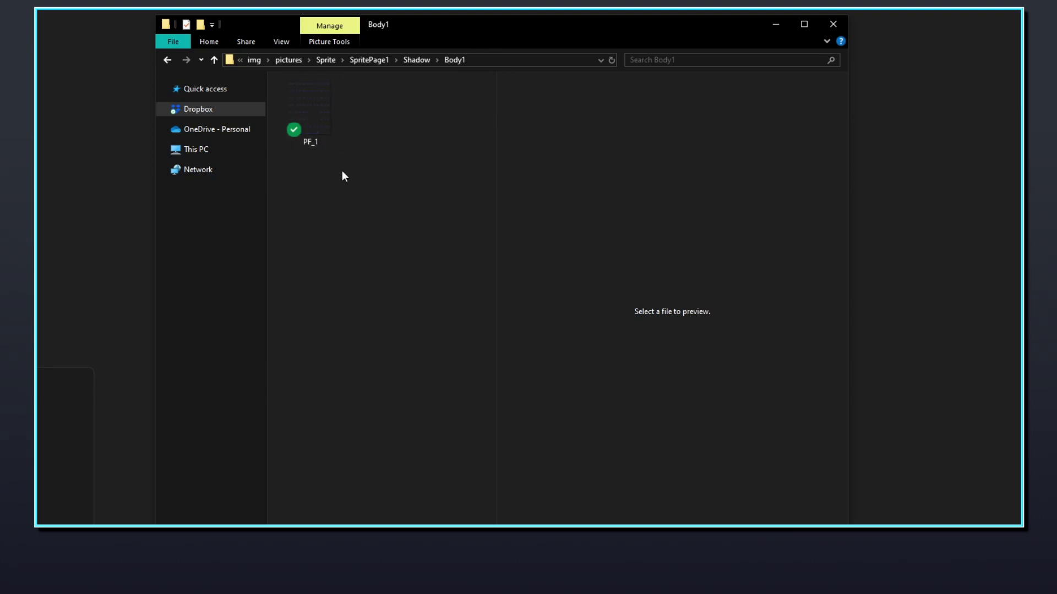
click(324, 136)
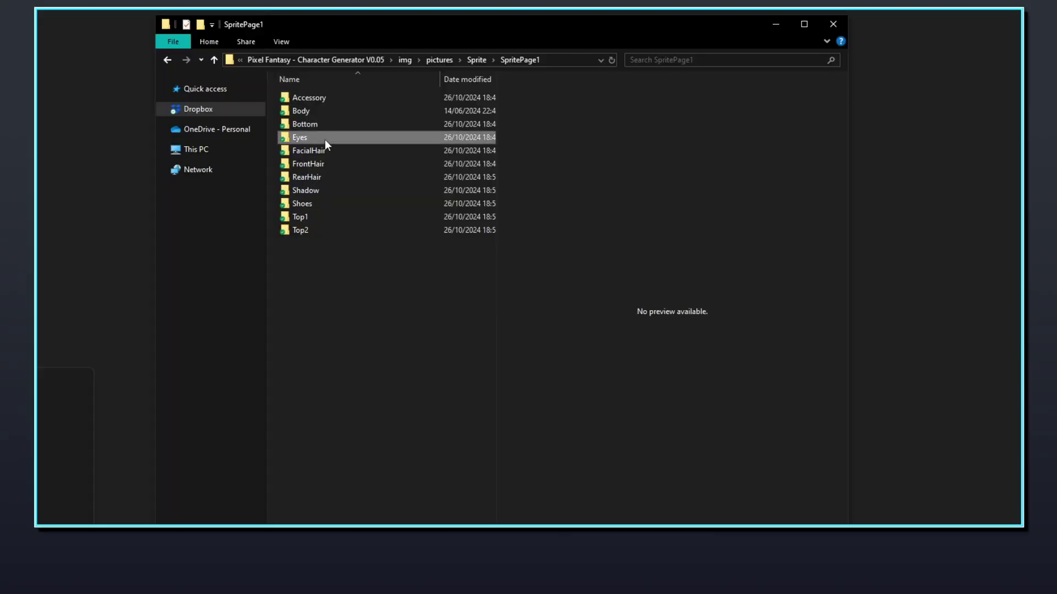
Open Eyes > Body1 and preview eye sprite sheets PF_1_1, PF_1_2 and PF_3_2.
double_click(324, 140)
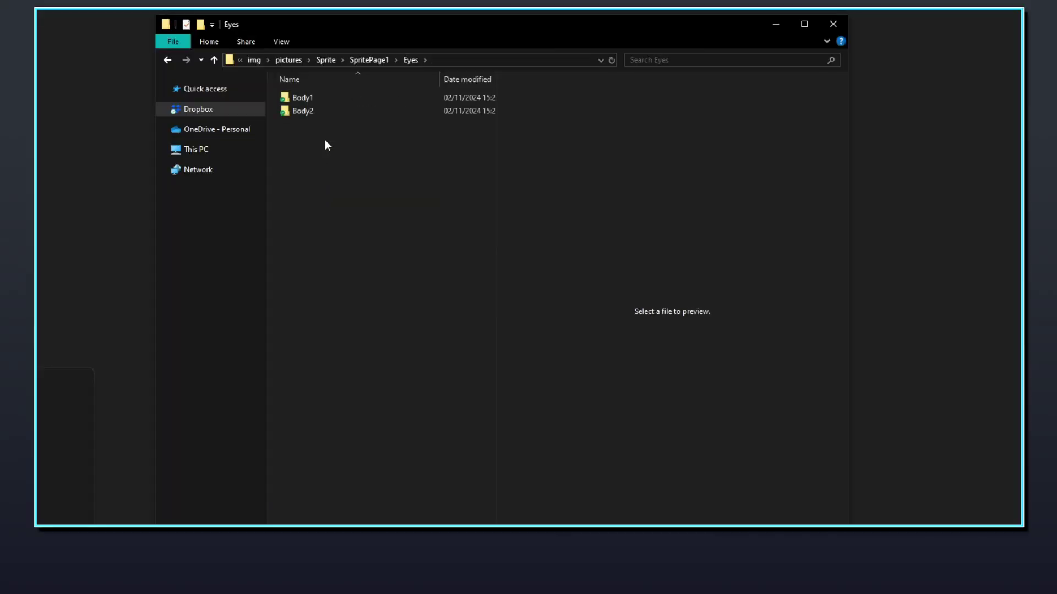
double_click(326, 98)
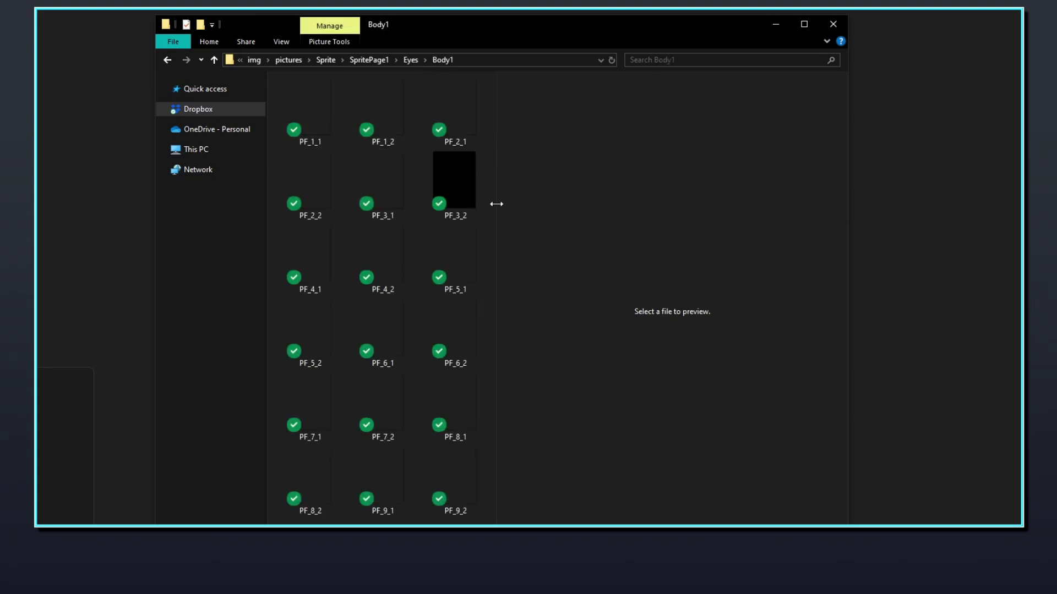
click(323, 139)
click(361, 132)
click(306, 122)
click(371, 136)
click(321, 122)
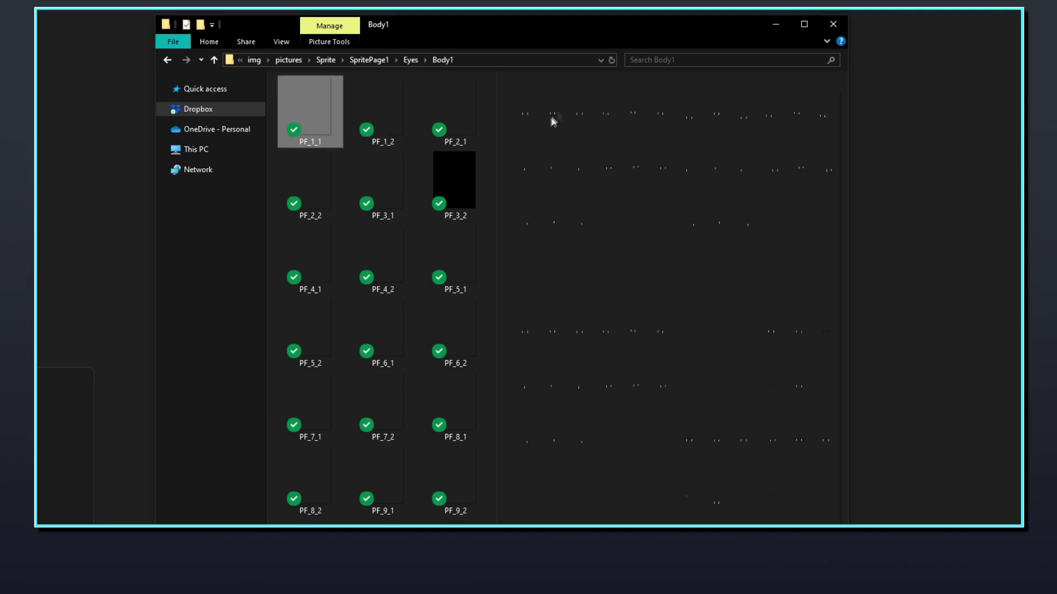
key(Right)
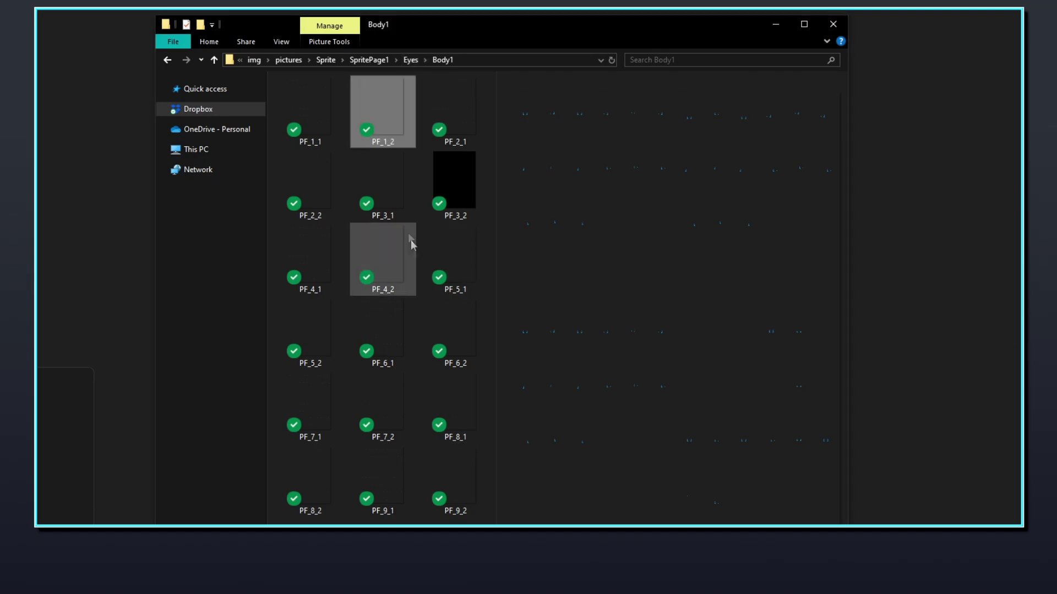
click(460, 209)
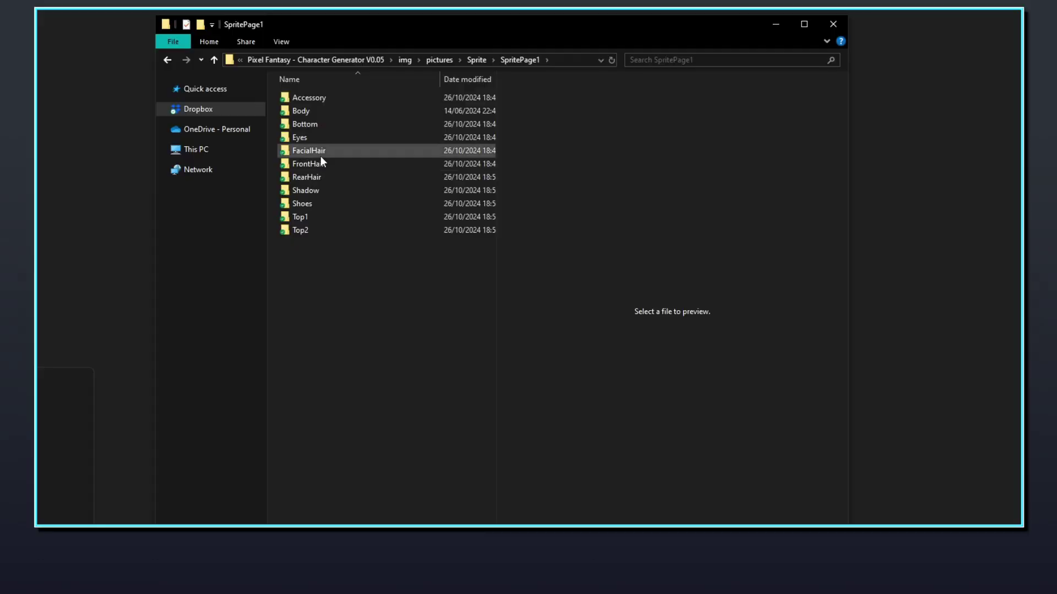
Open FacialHair > Body1 and preview facial hair sheets PF_1, PF_2, PF_3, PF_5 and PF_6.
double_click(320, 157)
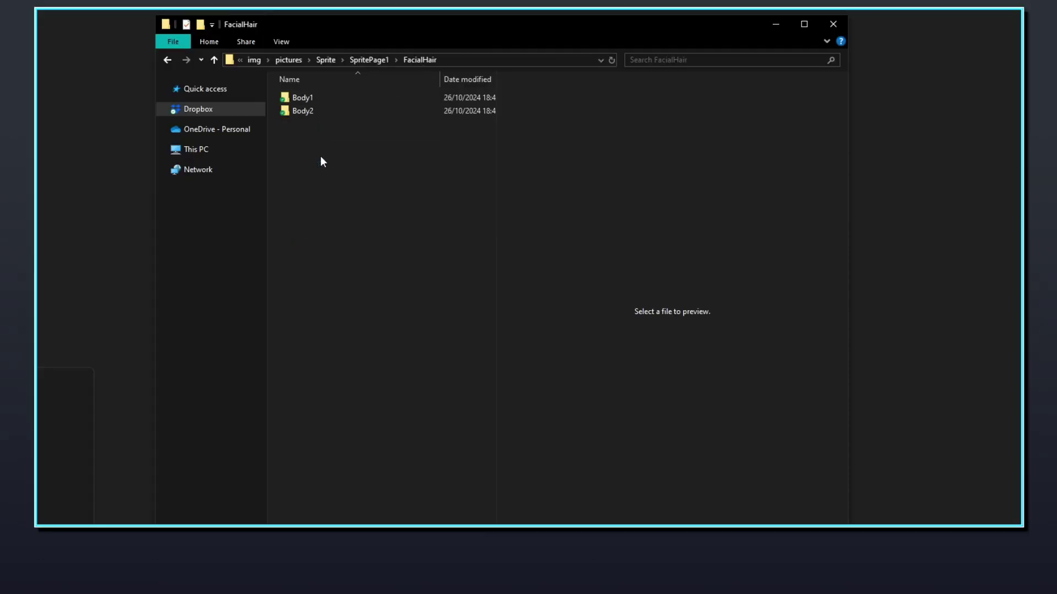
double_click(332, 98)
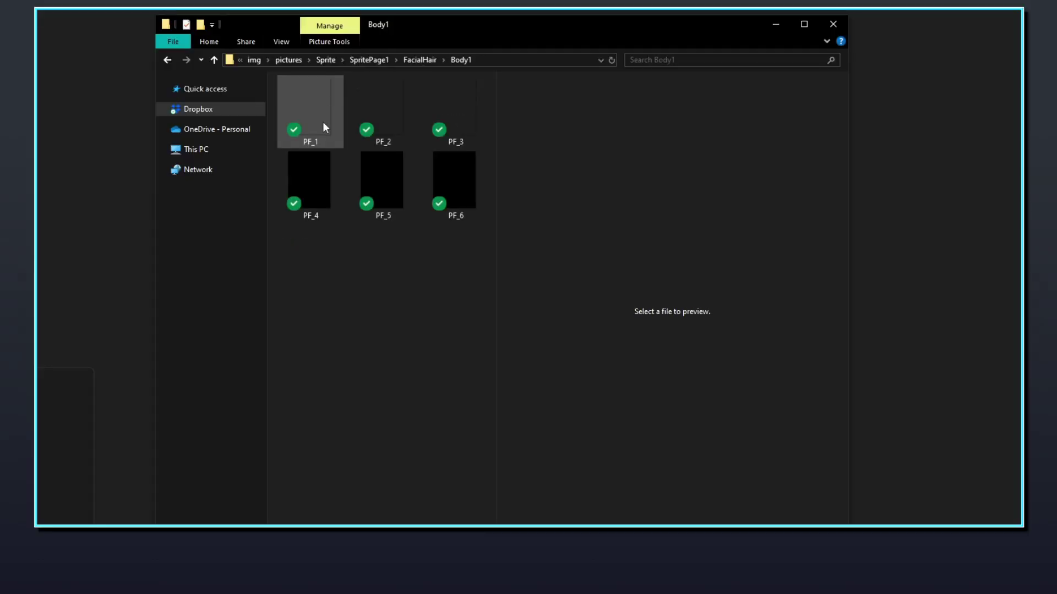
click(323, 121)
click(396, 127)
click(445, 131)
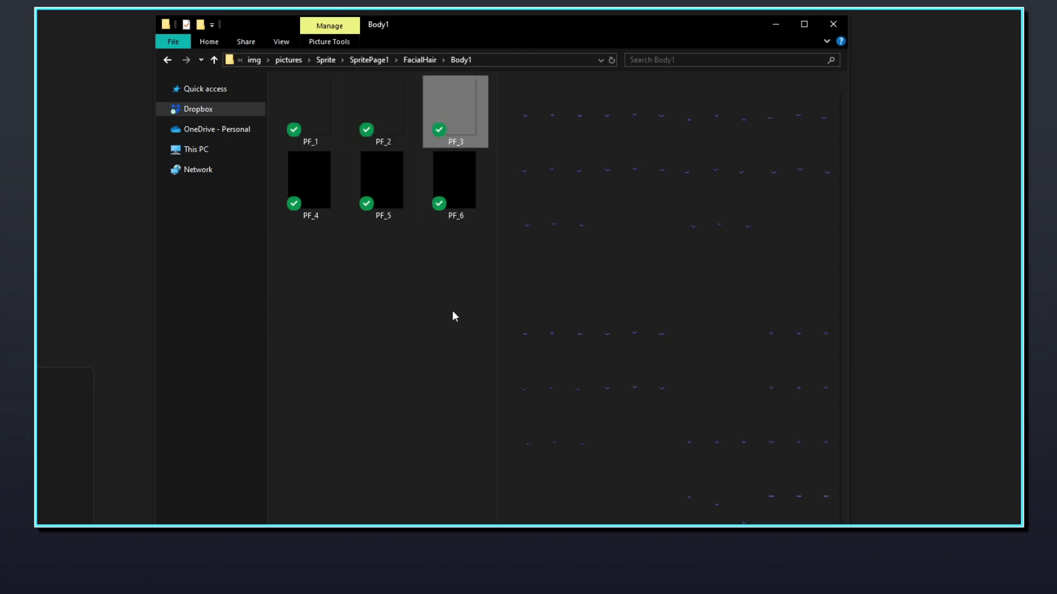
click(401, 194)
click(439, 192)
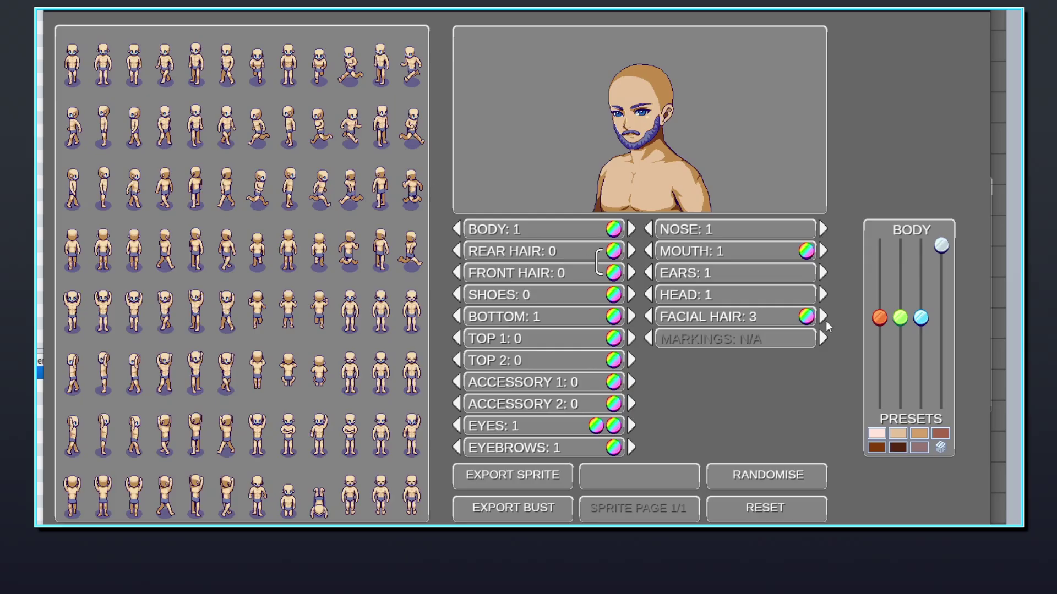
Advance the character's facial hair from style 3 to style 4.
click(824, 319)
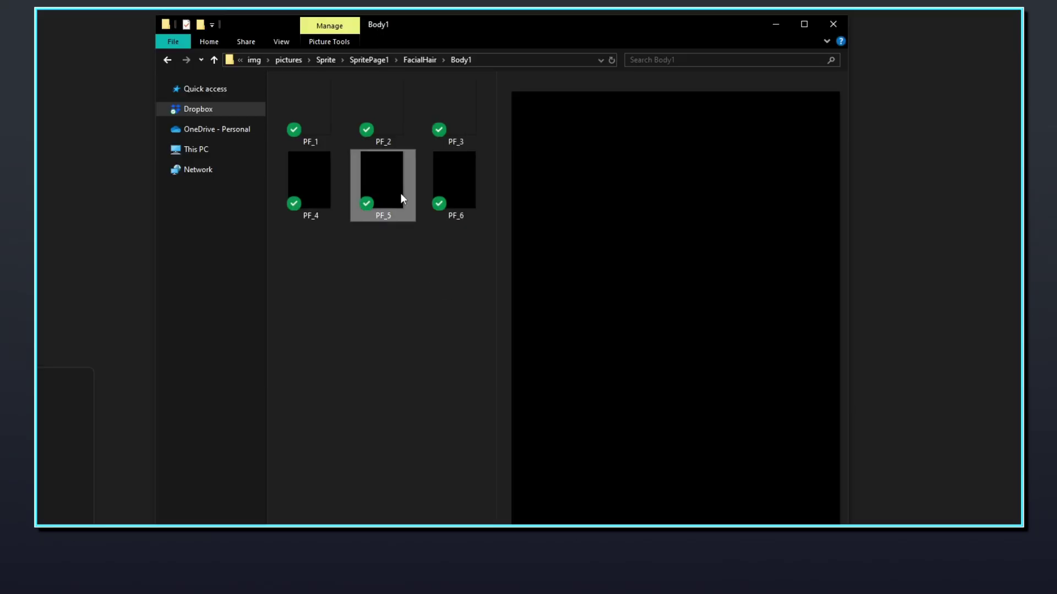
click(437, 190)
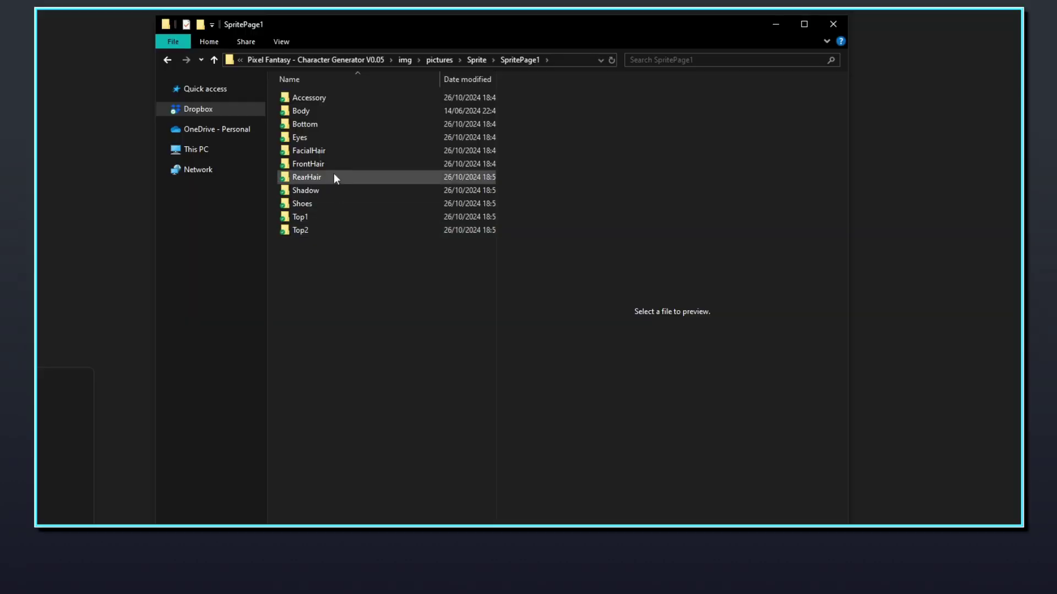
Open FrontHair > Body1 and preview front hair sheets PF_1, PF_2, PF_3 and PF_5.
double_click(333, 166)
double_click(327, 101)
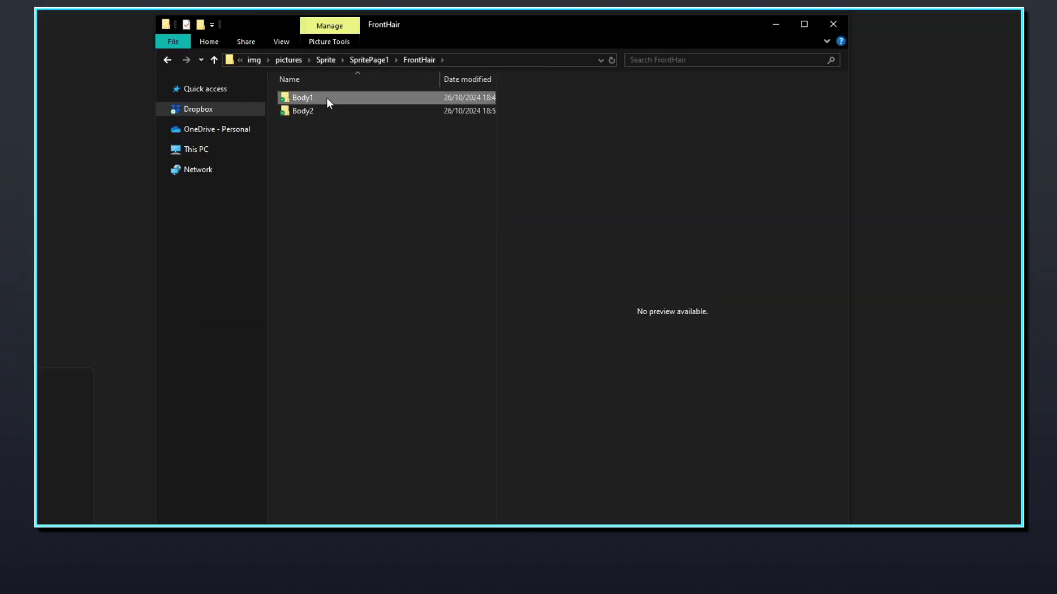
click(320, 109)
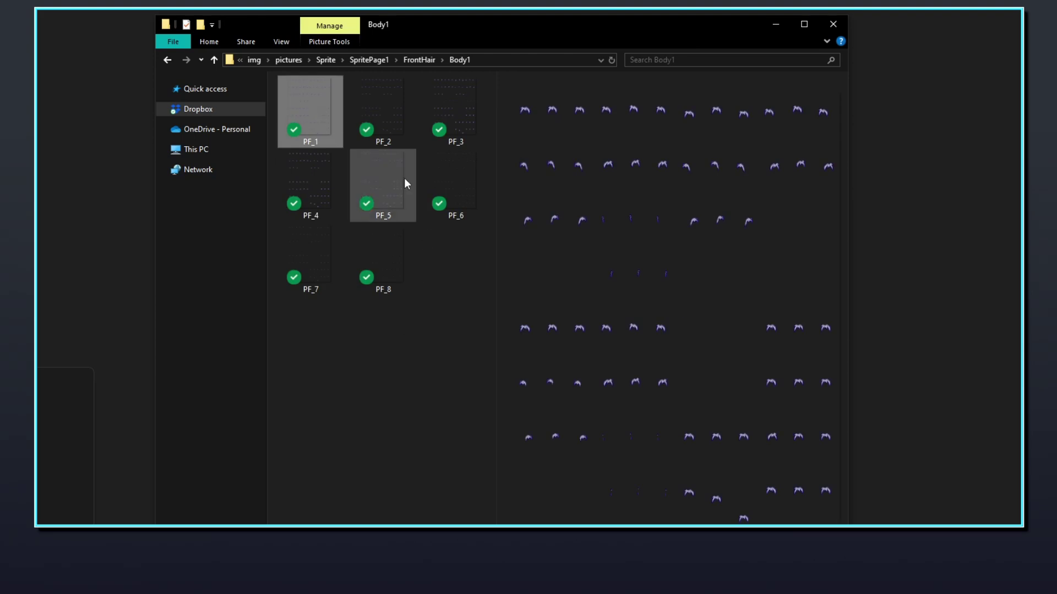
click(391, 129)
click(448, 130)
click(383, 182)
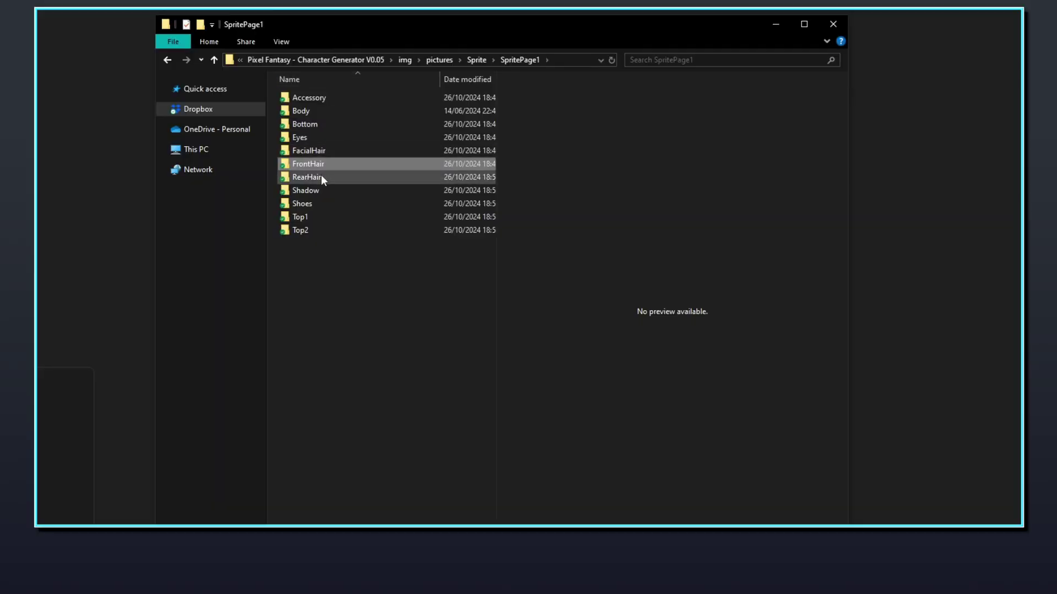
Open RearHair › Body1 and preview rear hair sheets PF_1_1 and PF_1_2.
double_click(322, 175)
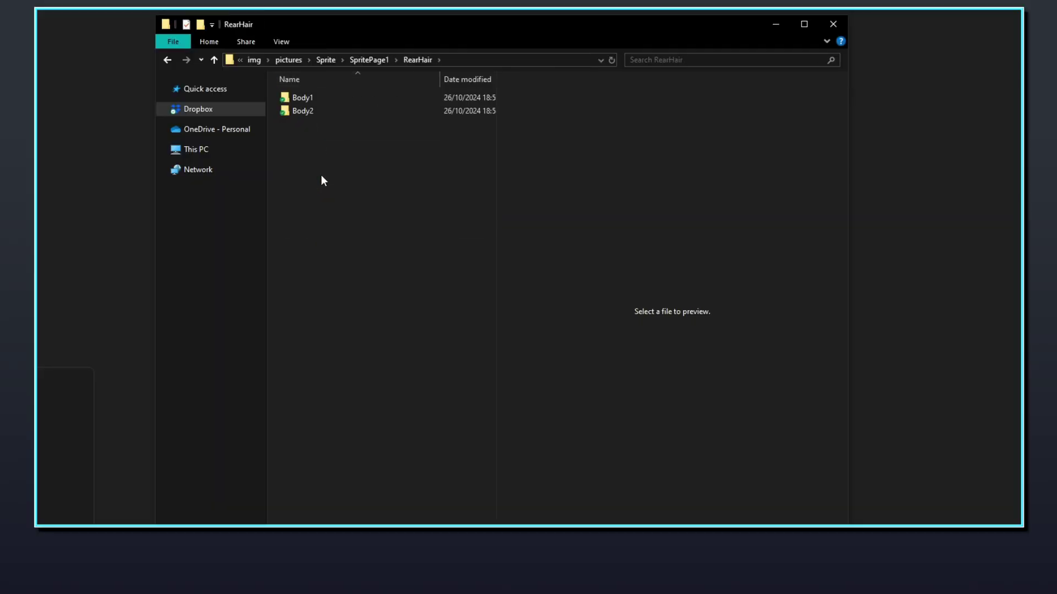
click(332, 99)
double_click(333, 97)
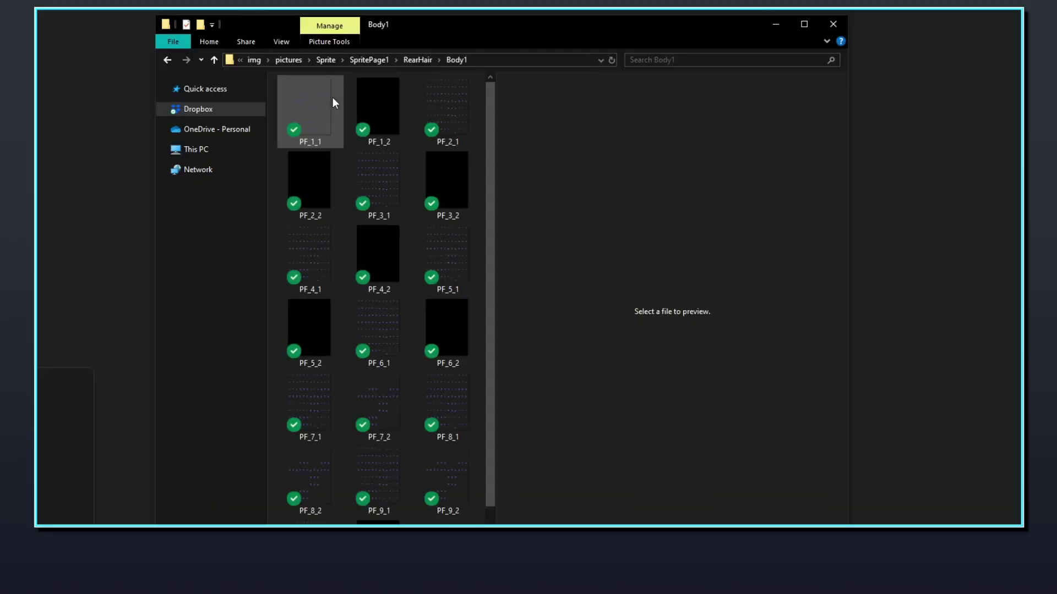
click(321, 110)
click(378, 118)
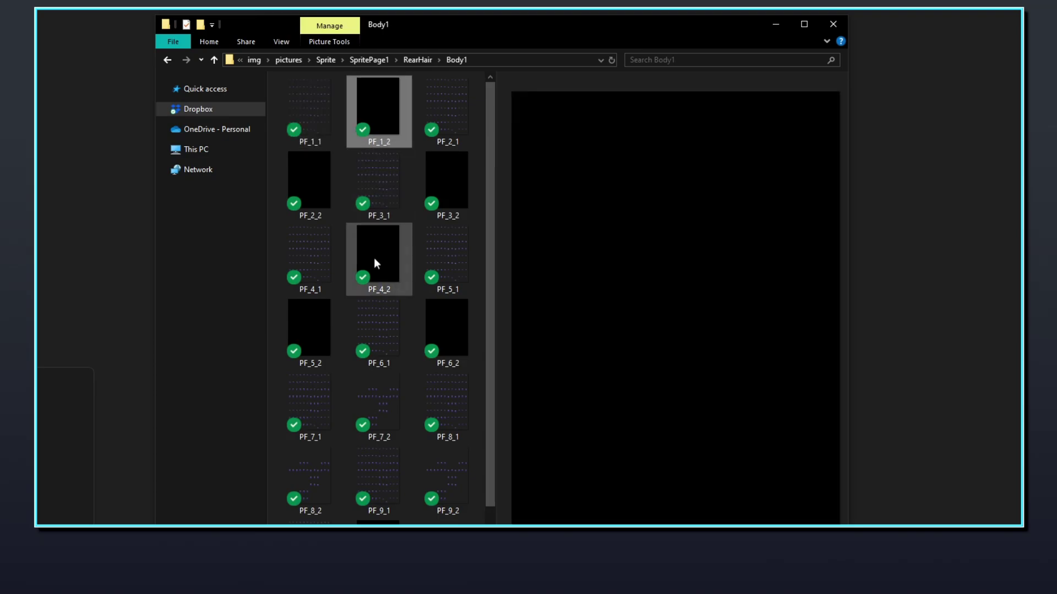
Compare rear hair sheets PF_7_1 and PF_7_2 side by side in the preview pane.
click(319, 418)
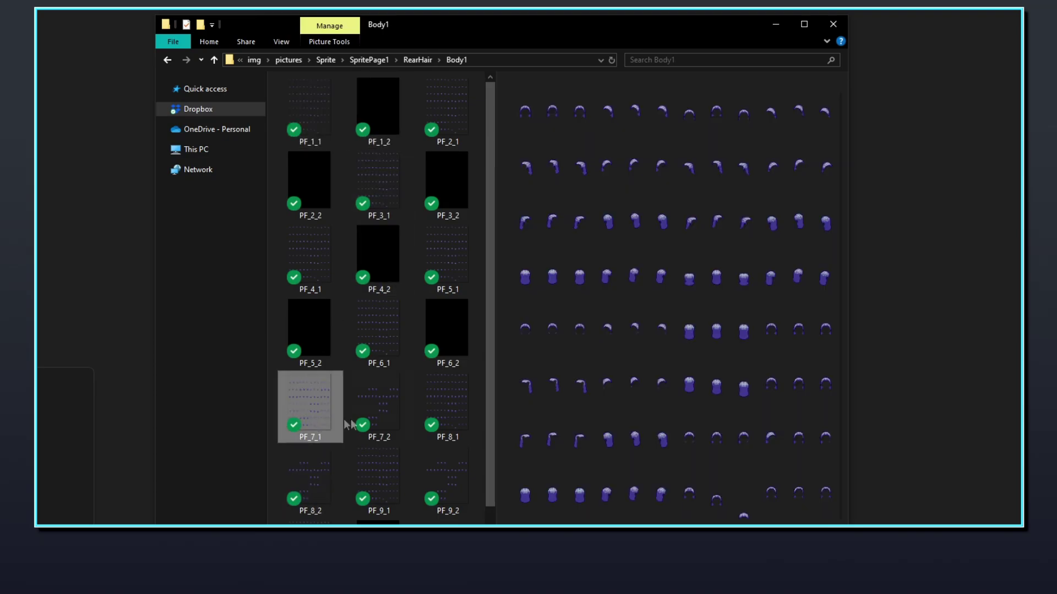
click(390, 424)
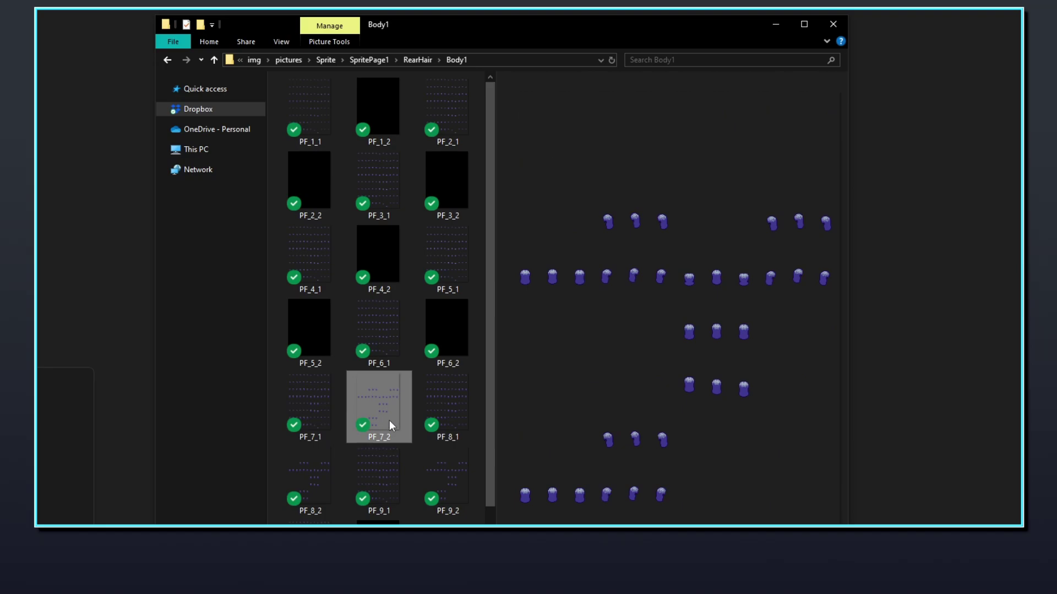
click(303, 415)
click(377, 411)
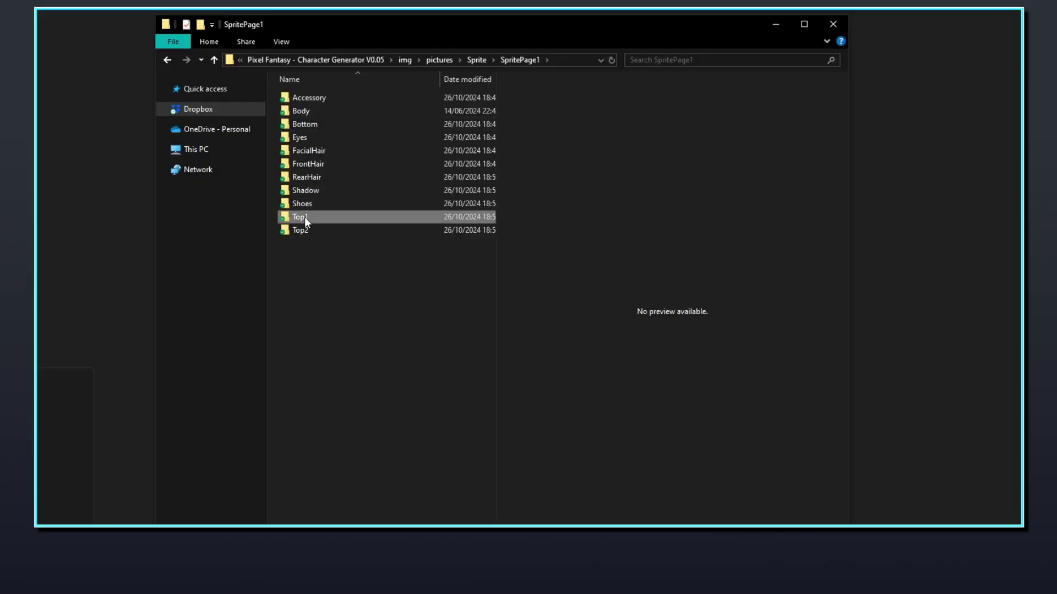
Open Top1 › Body1 and preview top sprite sheets PF_1, PF_2 and PF_3.
double_click(305, 217)
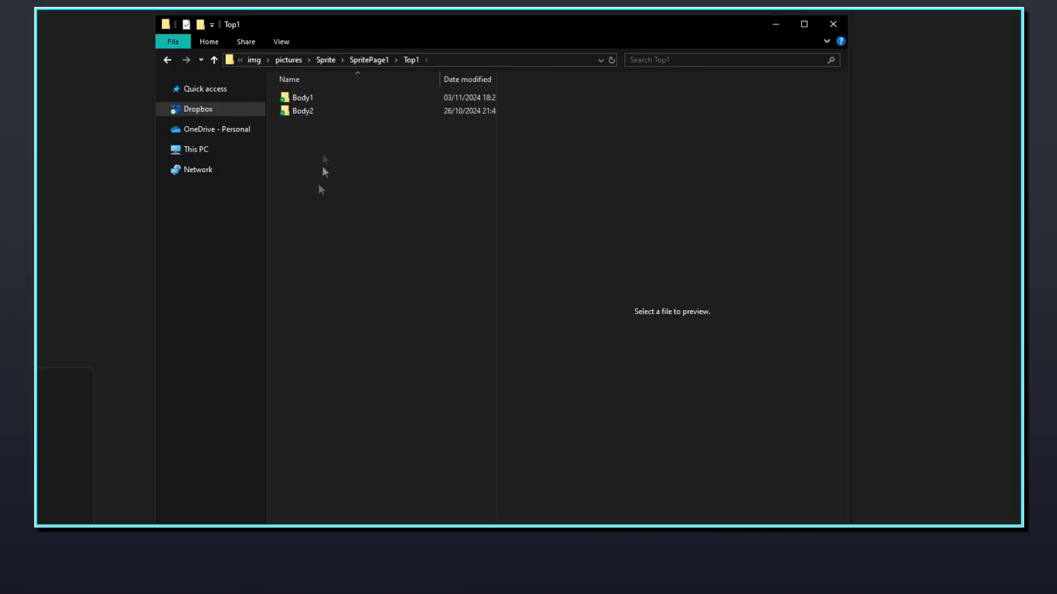
double_click(345, 97)
click(329, 114)
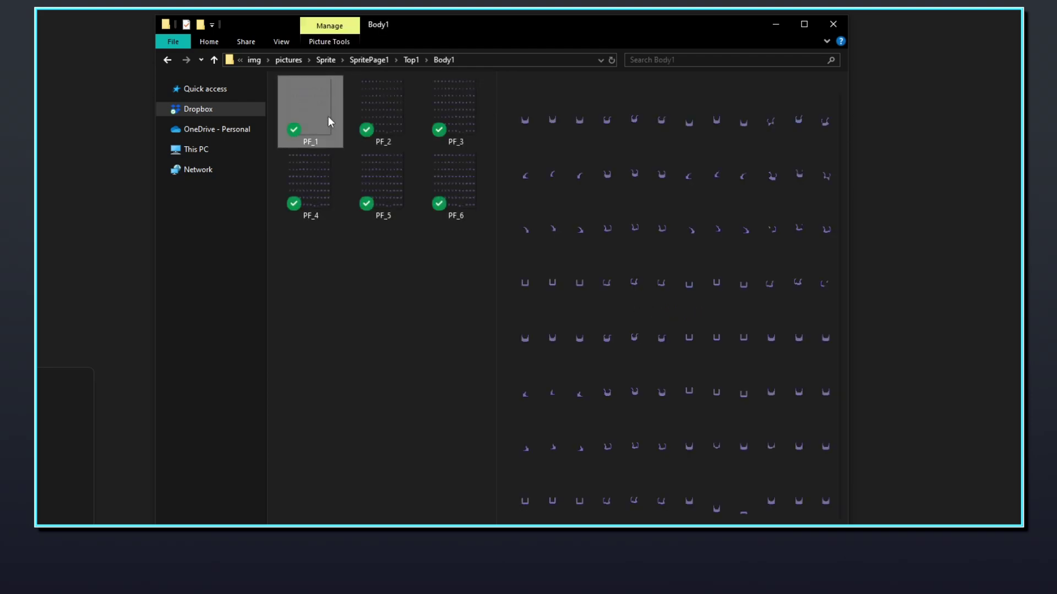
click(374, 122)
click(440, 133)
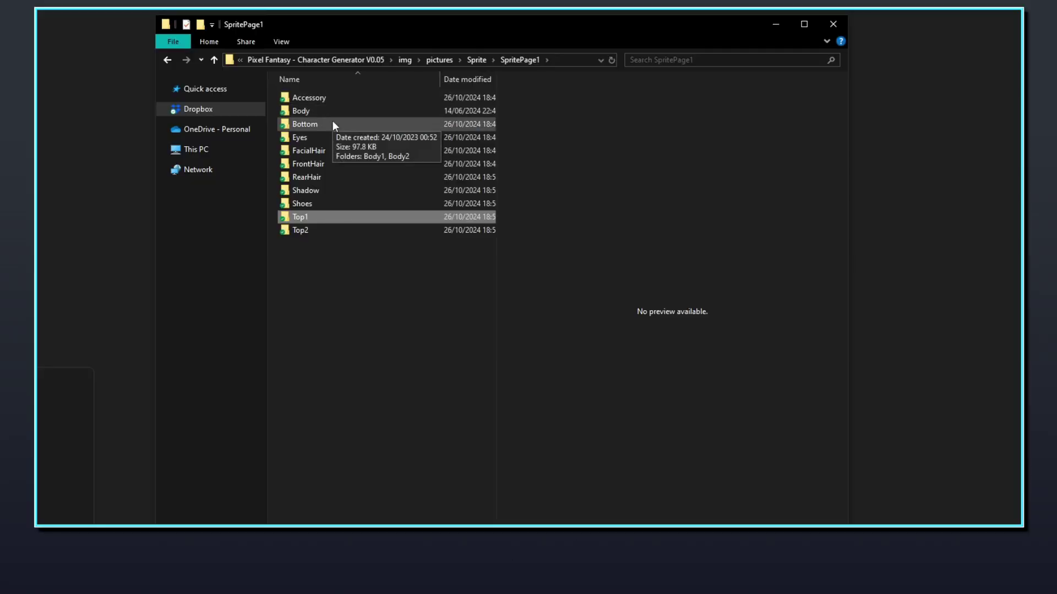
Open the Shoes › Body1 folder of shoe sprites.
click(332, 120)
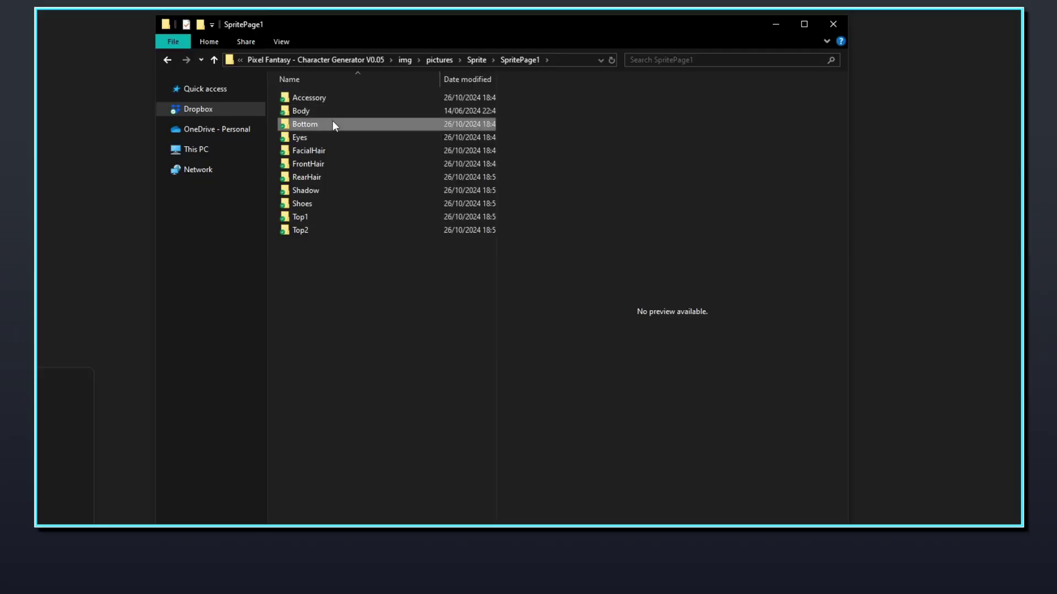
click(325, 203)
click(329, 98)
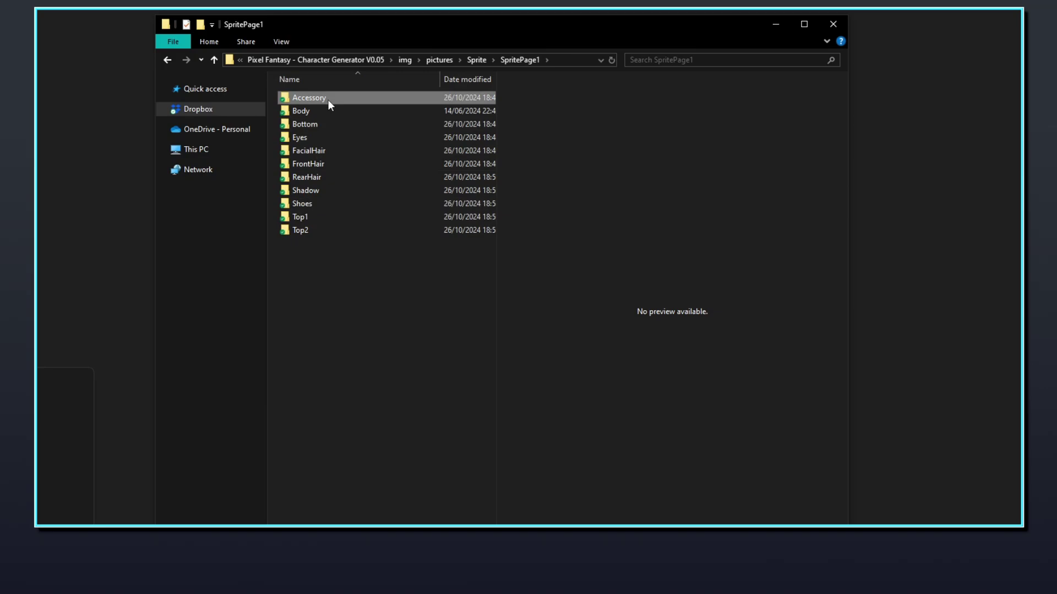
click(315, 202)
double_click(317, 204)
double_click(316, 103)
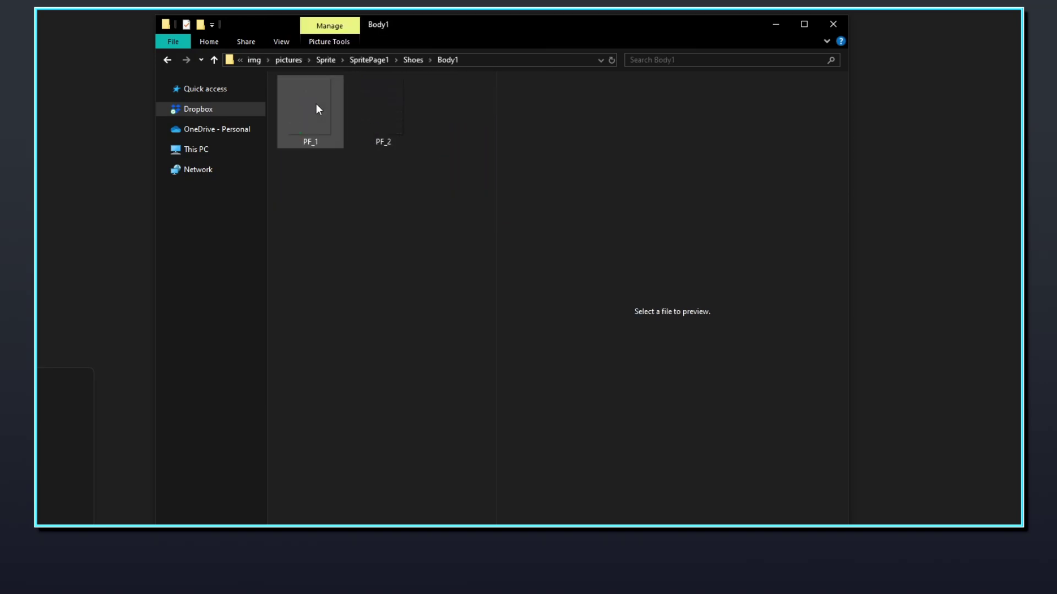
Preview shoe sheets PF_1 and PF_2, then return to SpritePage1 and open Accessory.
click(382, 121)
click(335, 121)
click(387, 127)
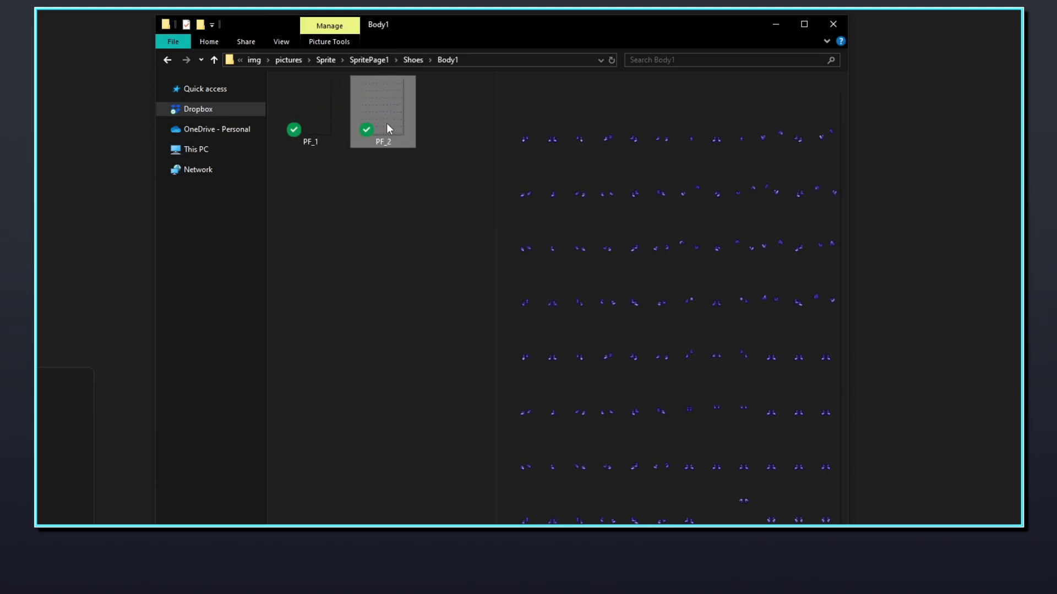
click(371, 60)
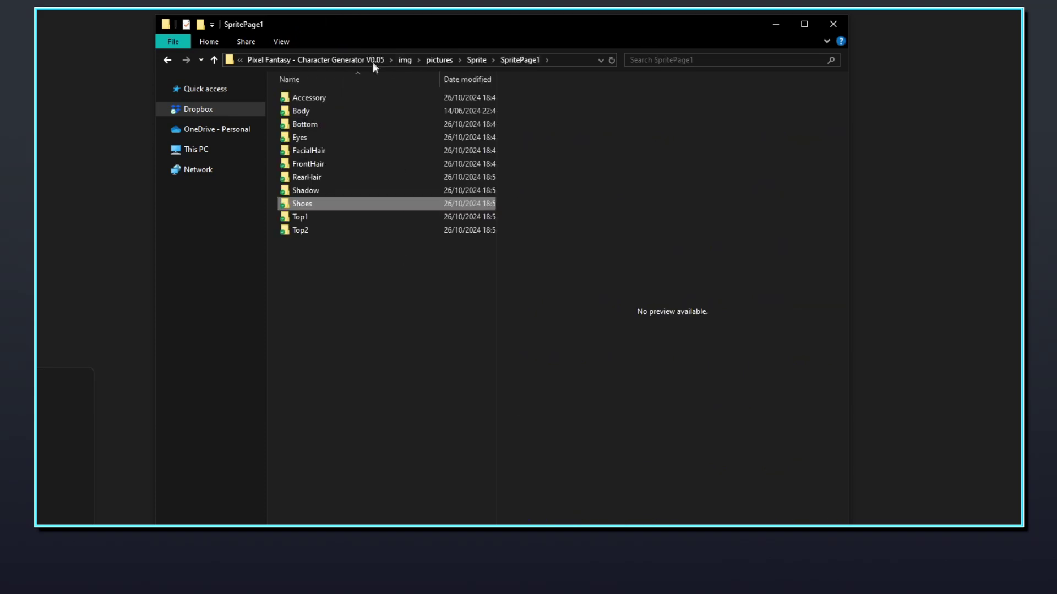
double_click(341, 98)
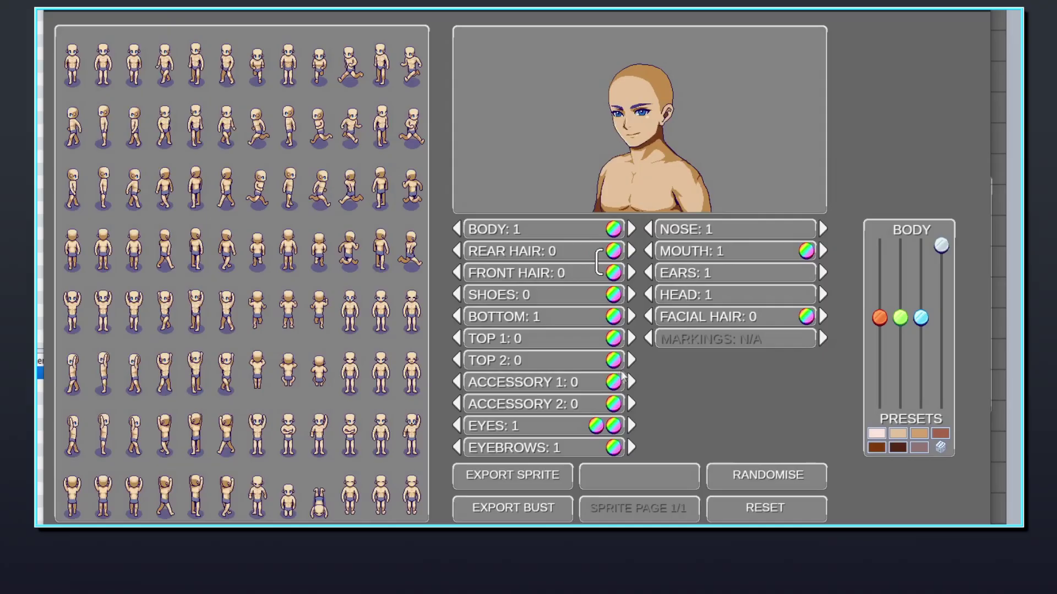
Set TOP 2 in the generator to 1, a light sleeveless top.
click(631, 360)
click(632, 360)
click(631, 360)
click(631, 360)
click(456, 360)
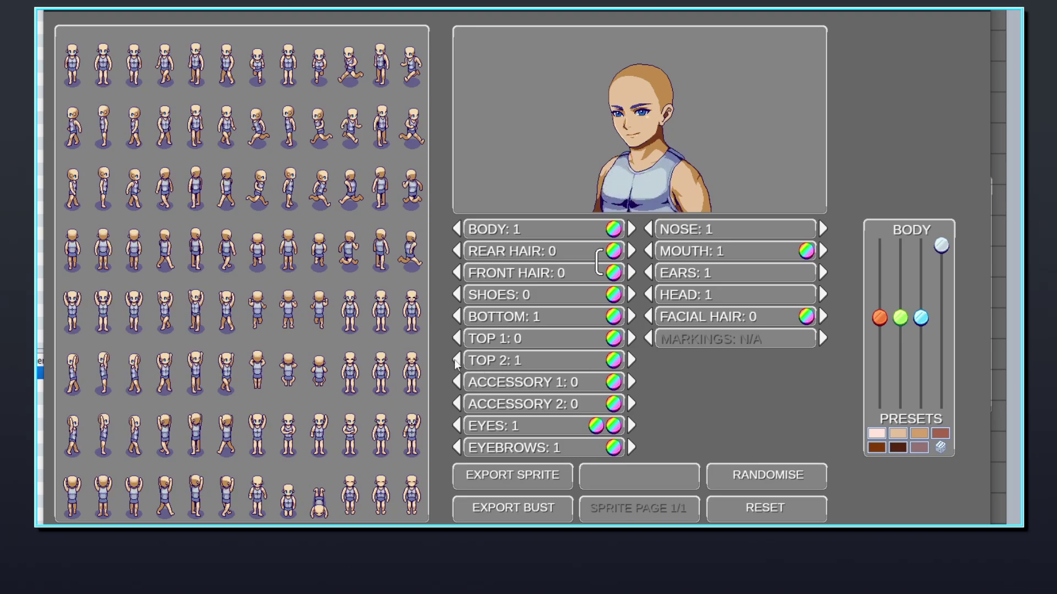